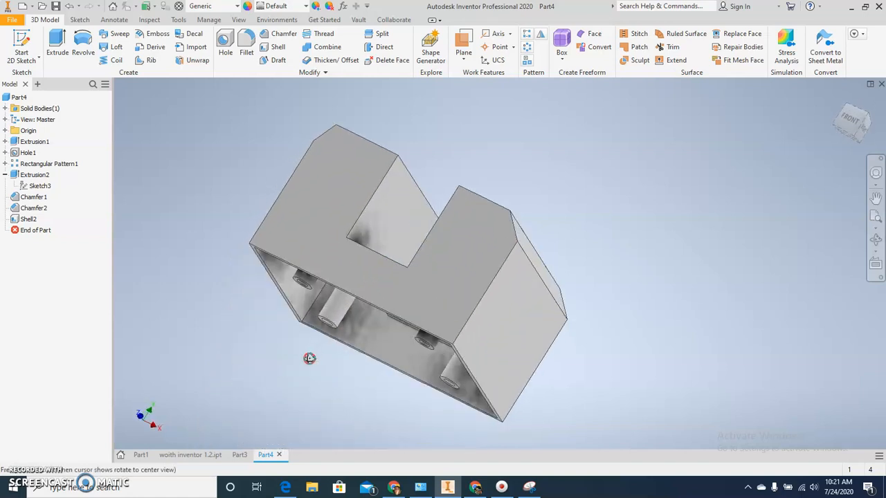
drag(520, 251, 439, 307)
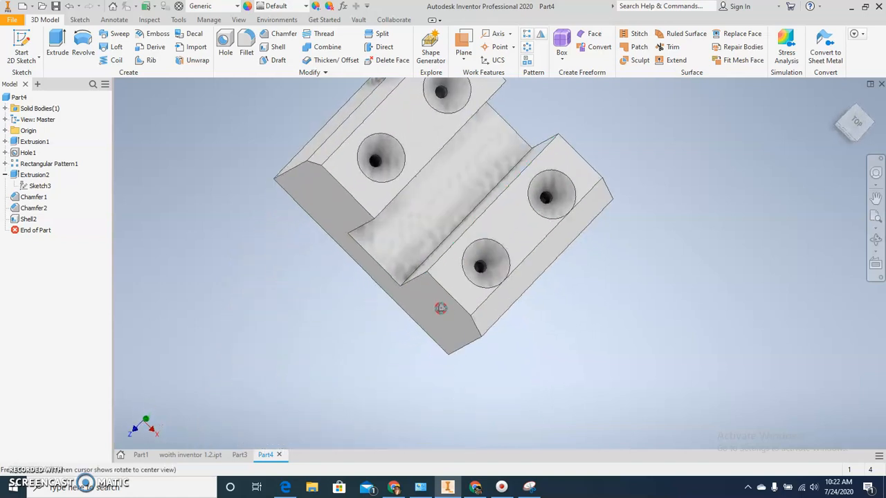
drag(372, 321, 395, 303)
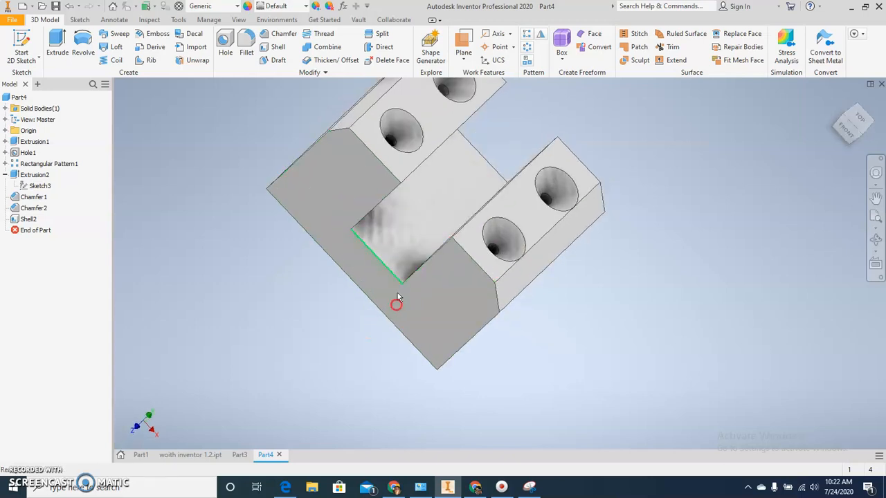
drag(561, 133, 455, 269)
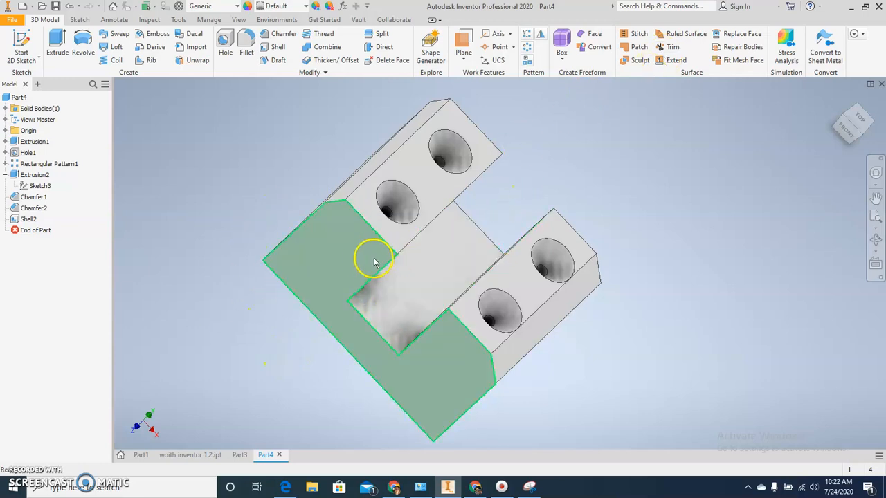
middle_drag(348, 257, 329, 246)
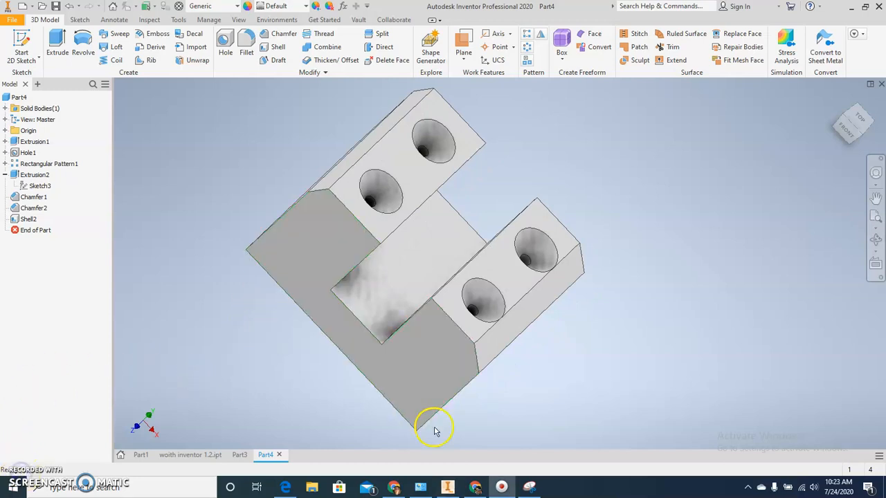
- Switch to the Lesson 1:3 document in Google Docs and review its goals list, rectangle drawing and first question
mouse_move(477, 490)
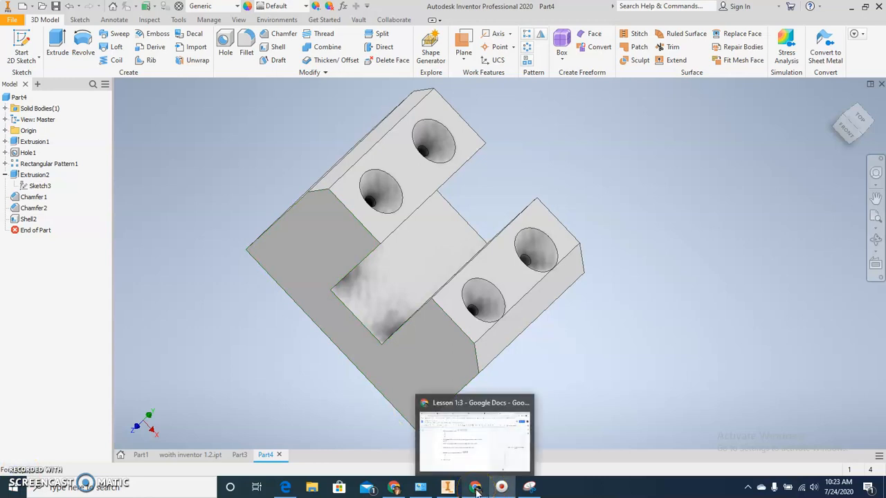
click(476, 490)
scroll(298, 158, up, 6)
scroll(298, 158, up, 4)
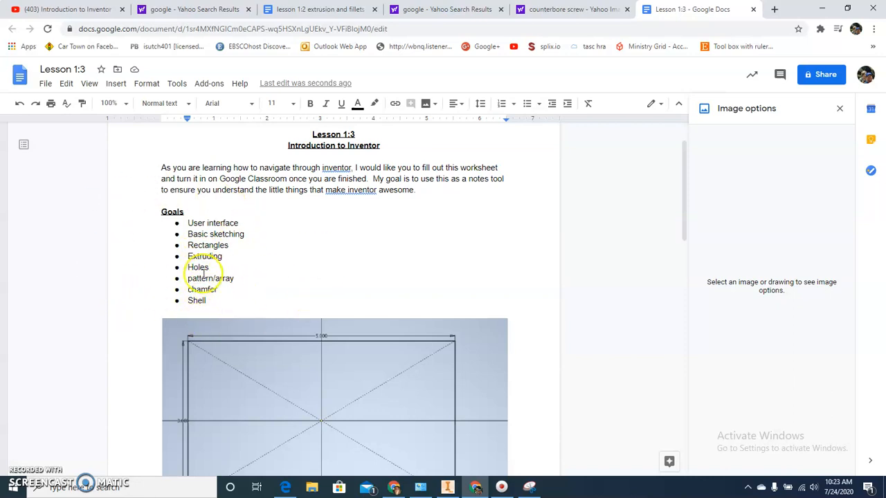
scroll(202, 272, down, 1)
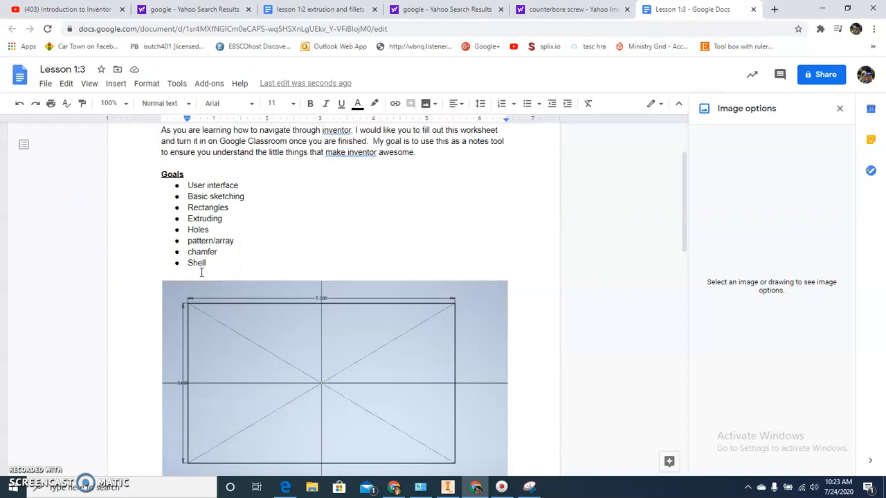
scroll(201, 273, up, 1)
scroll(202, 272, down, 4)
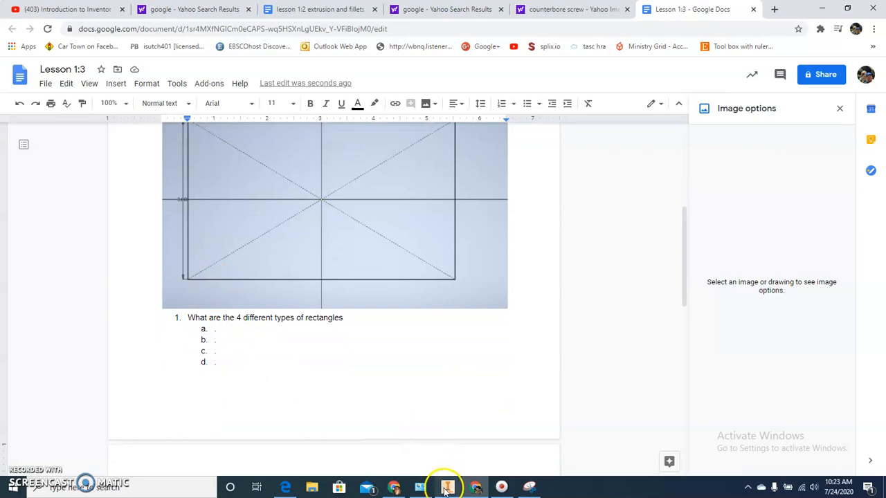
- Switch back to Inventor and look through the open Part3, woith inventor 1.2 and Part4 models, examining Part4 from another angle
click(446, 488)
click(262, 313)
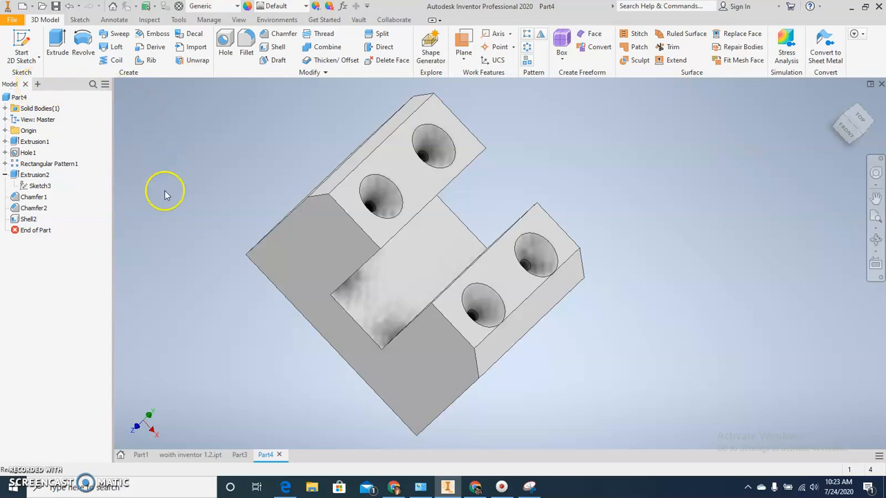
click(184, 455)
click(242, 457)
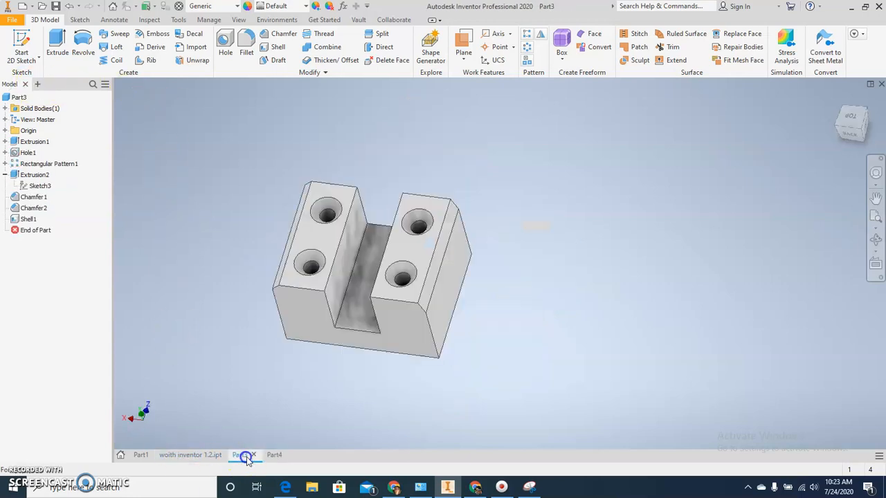
click(275, 456)
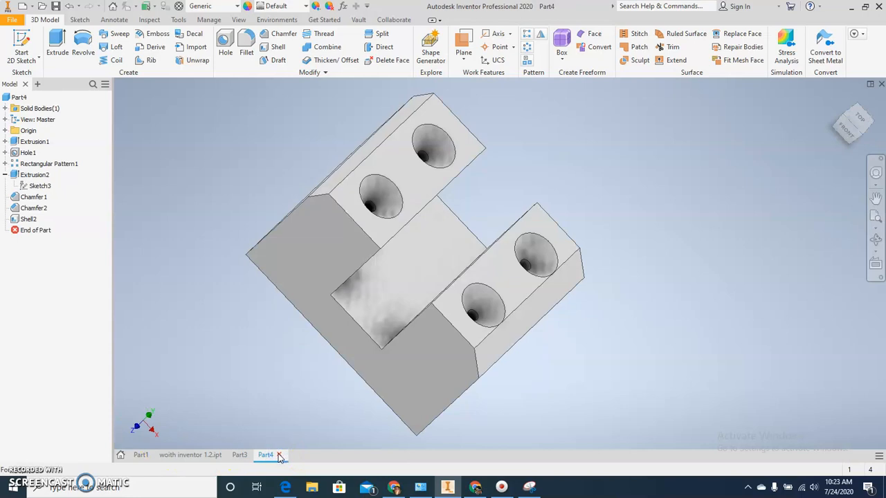
click(239, 456)
click(194, 456)
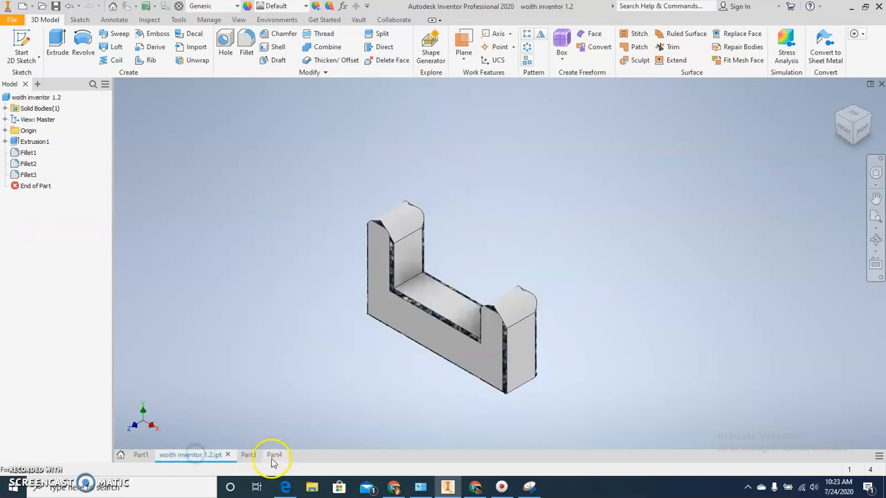
click(275, 455)
shift+middle_drag(388, 371, 362, 358)
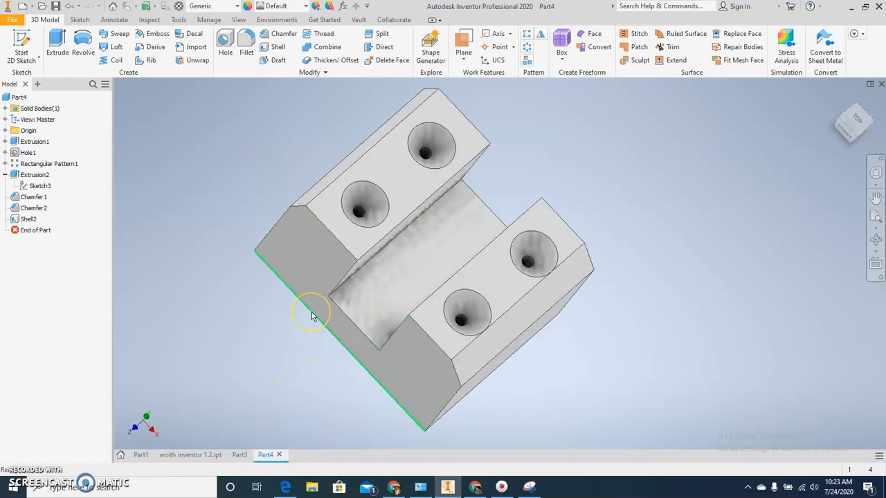
click(330, 333)
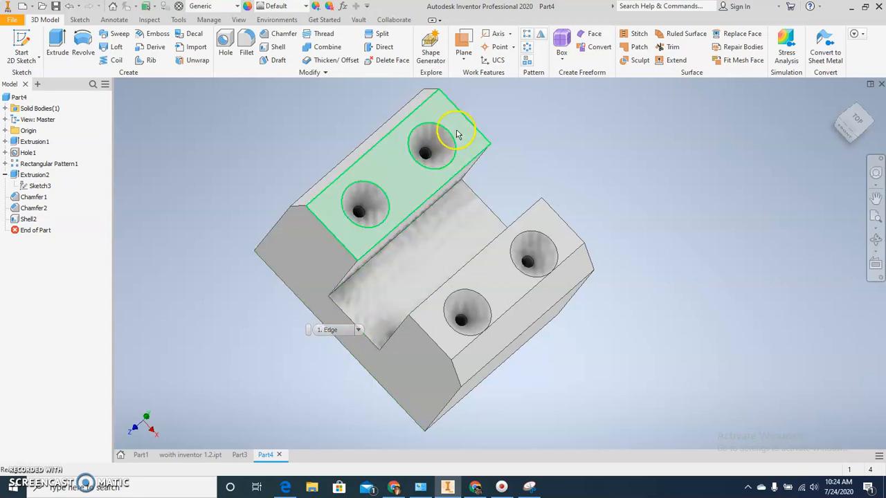
- Try the ribbon's minimized display states, including Minimize to Tabs, and restore the full ribbon
click(431, 21)
click(432, 21)
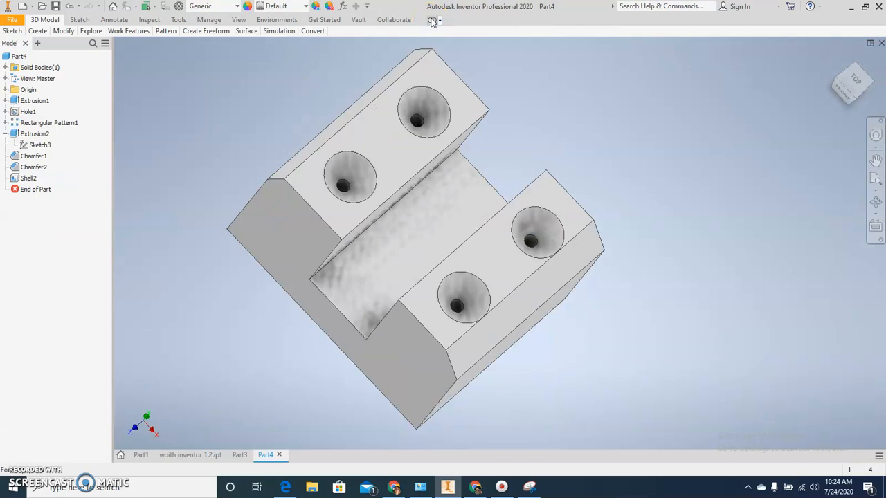
click(432, 21)
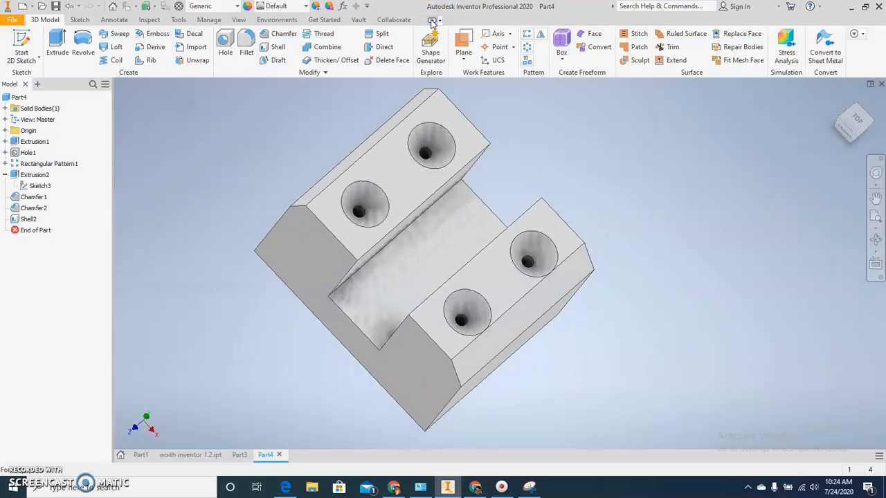
click(431, 22)
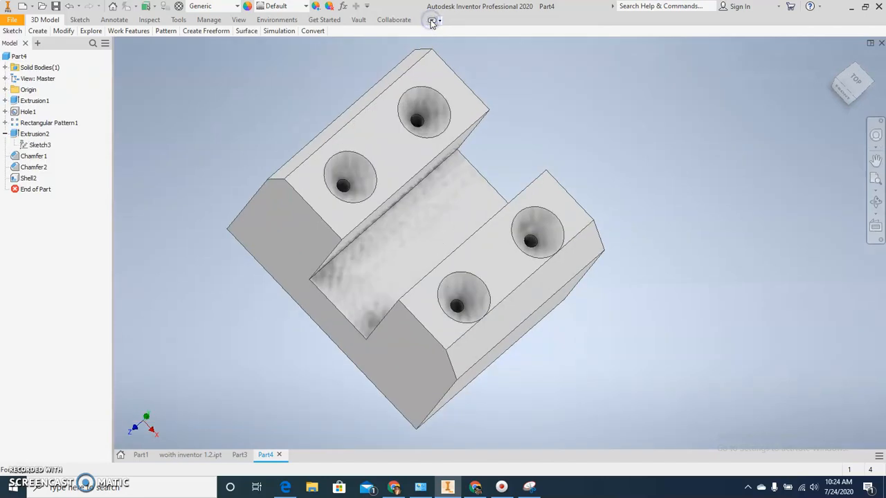
click(431, 22)
click(432, 21)
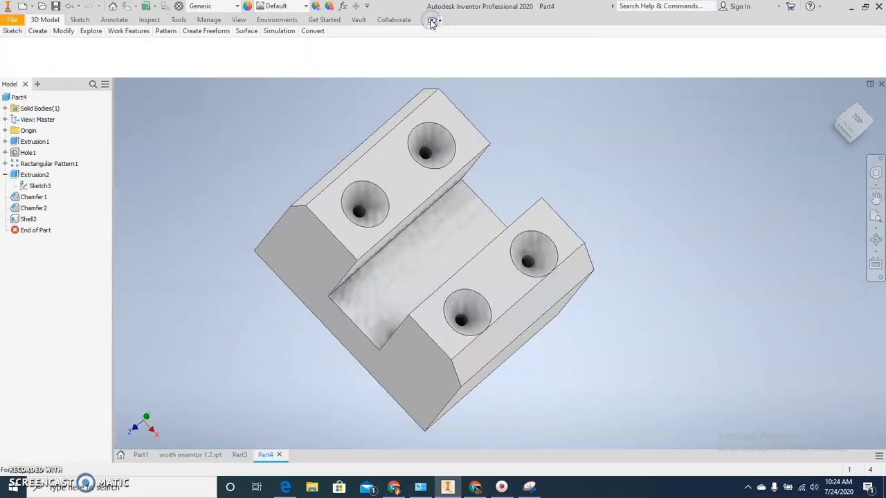
click(432, 22)
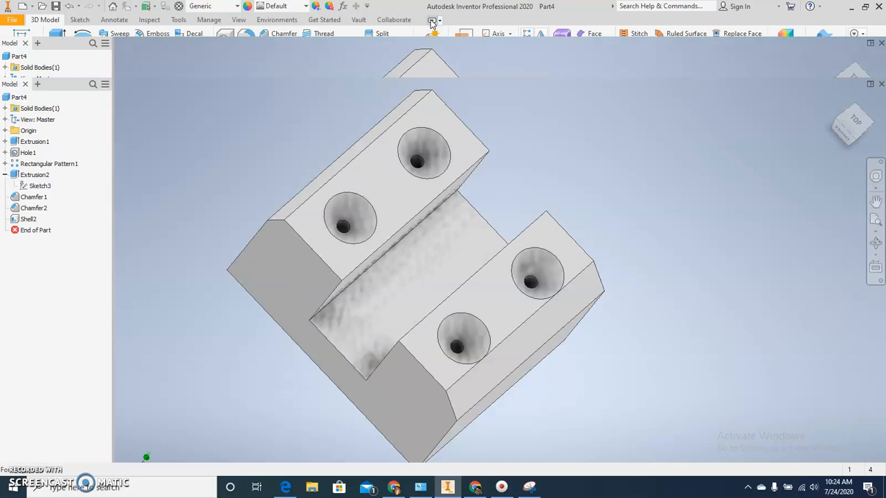
click(440, 21)
click(453, 33)
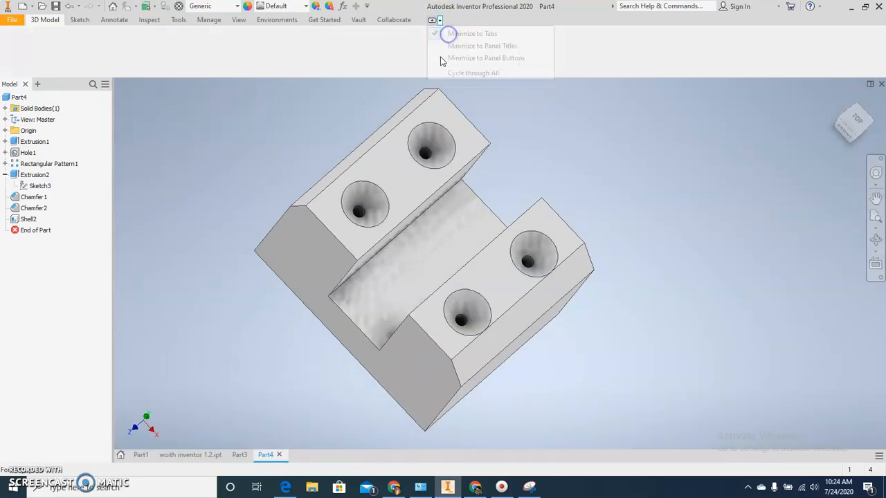
click(431, 21)
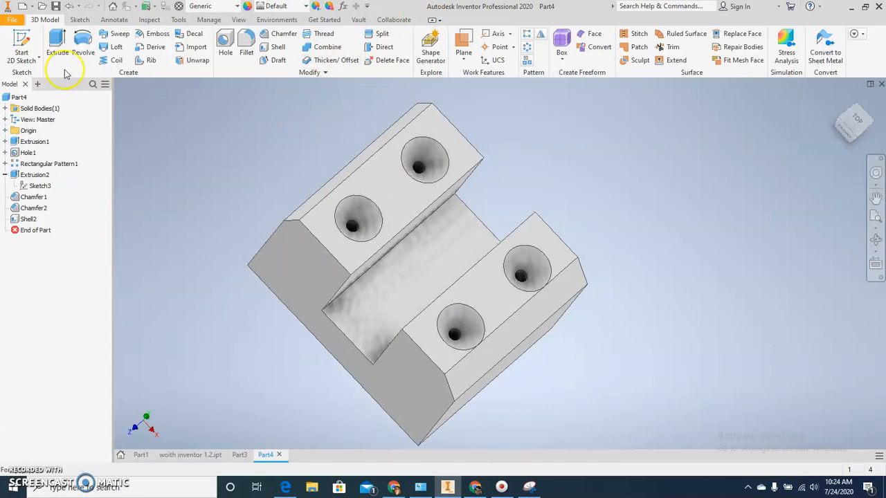
- Create a new part from the Standard (in).ipt template and start a 2D sketch on the front (XY) plane
click(13, 21)
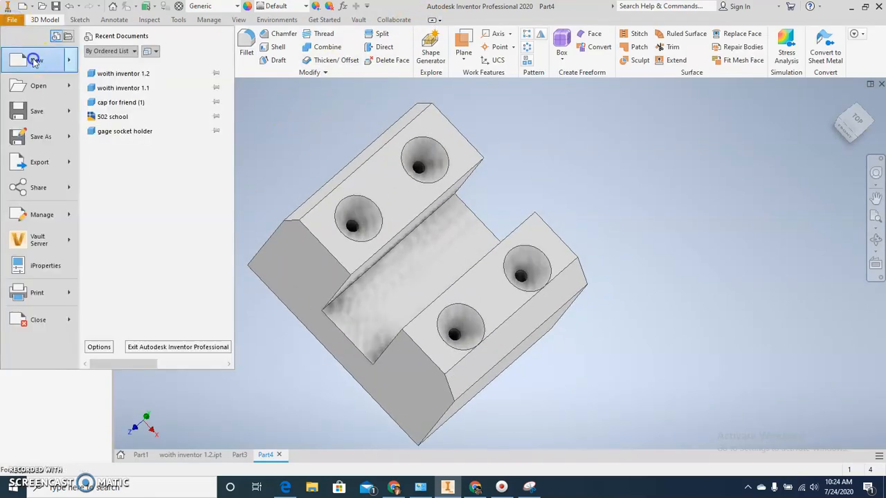
click(27, 58)
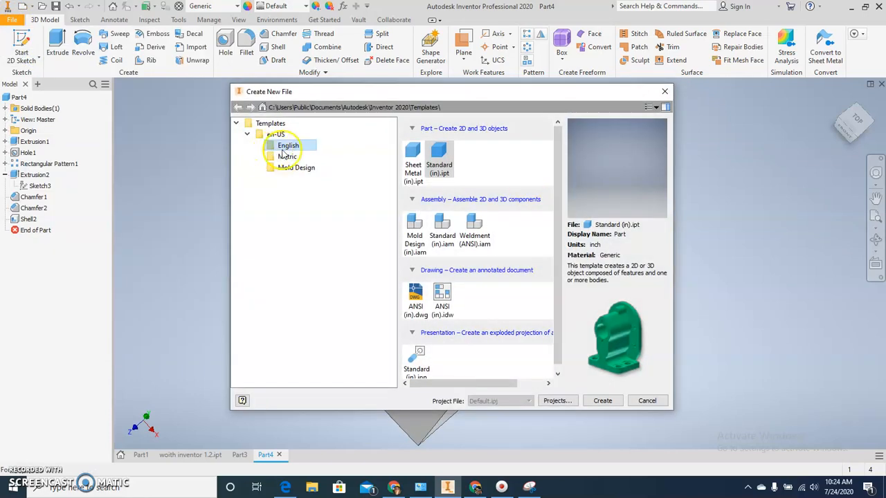
double_click(436, 166)
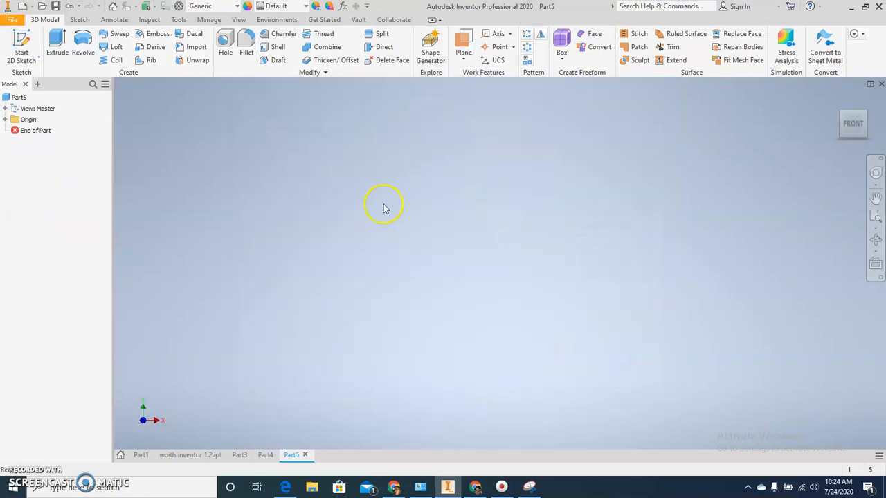
click(22, 43)
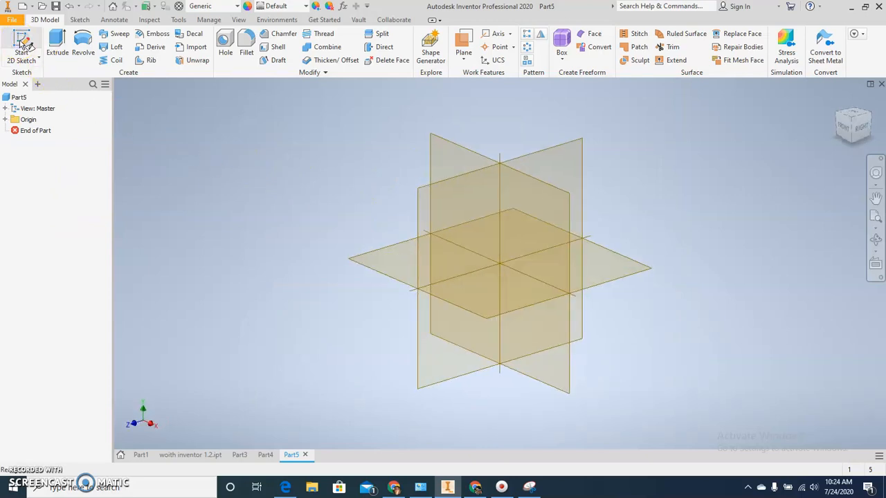
click(466, 165)
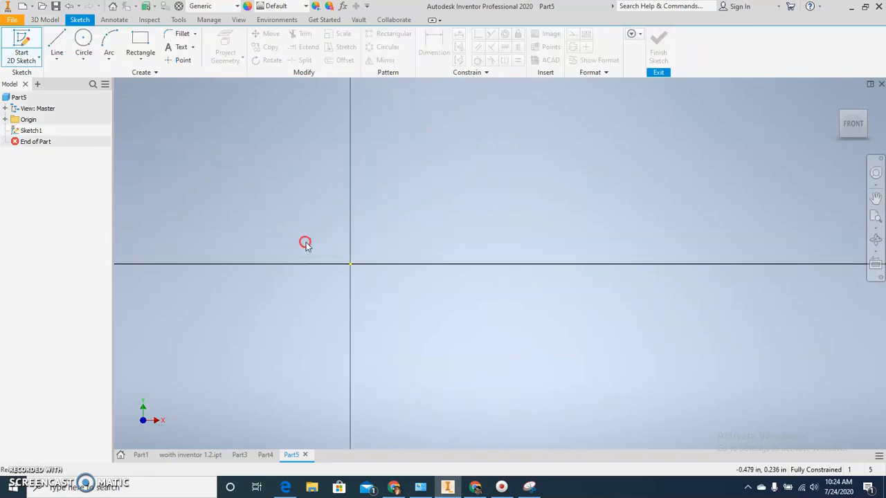
- Sketch a two-point center rectangle on the origin, 3 in high and 5 in wide, and finish the sketch
click(141, 61)
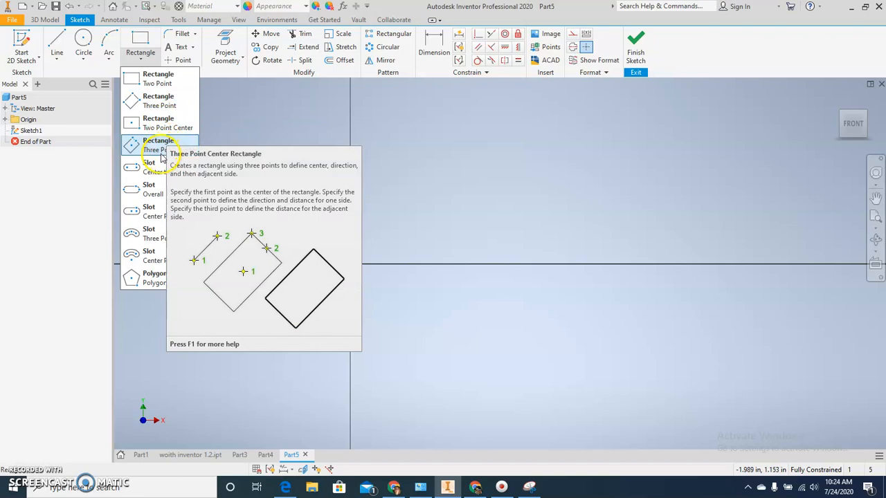
click(146, 127)
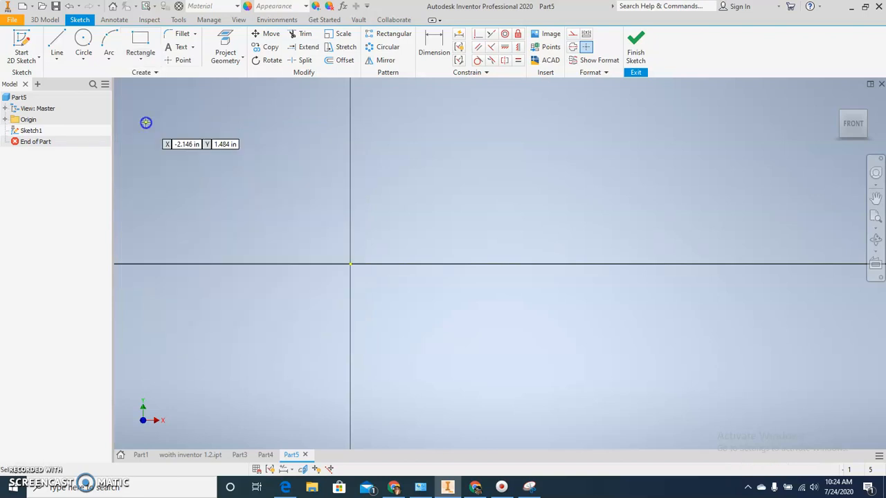
click(351, 264)
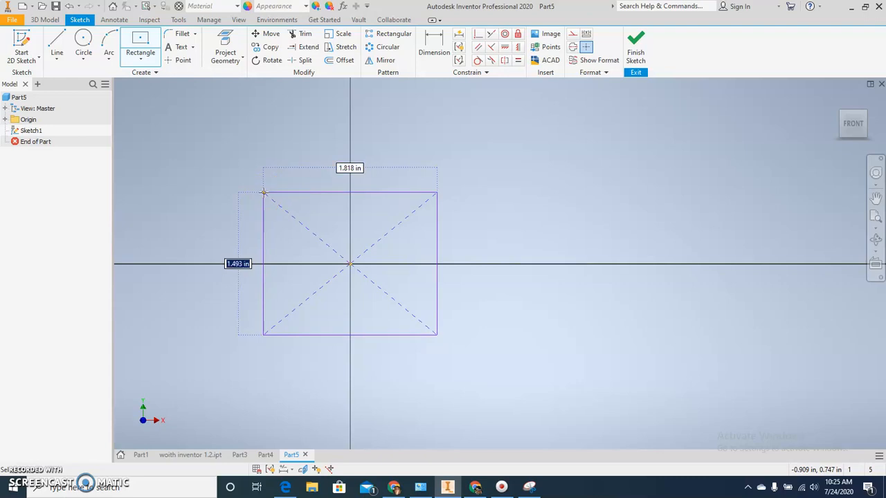
text(3)
key(Tab)
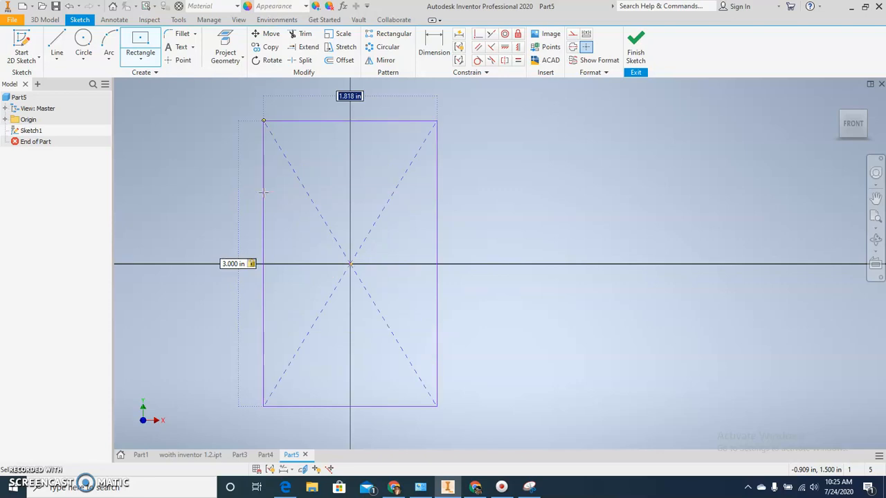
text(5)
key(Return)
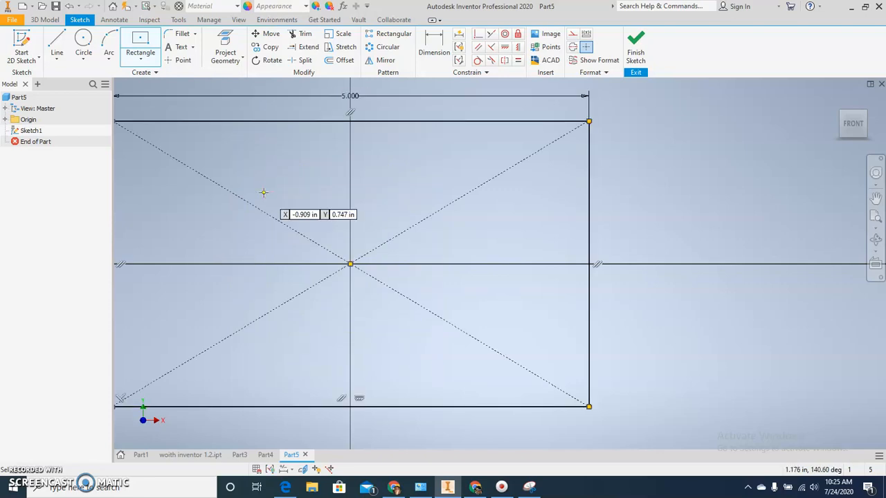
scroll(263, 192, down, 5)
scroll(263, 192, up, 3)
middle_drag(286, 192, 352, 200)
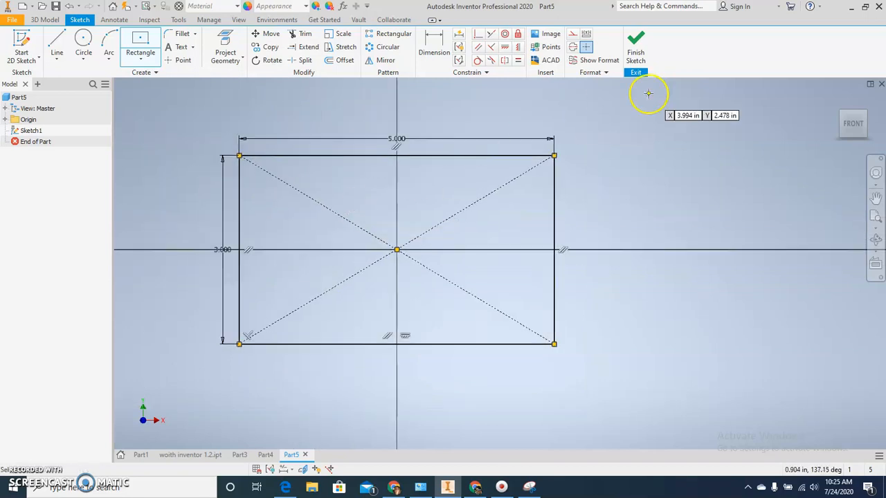
click(639, 48)
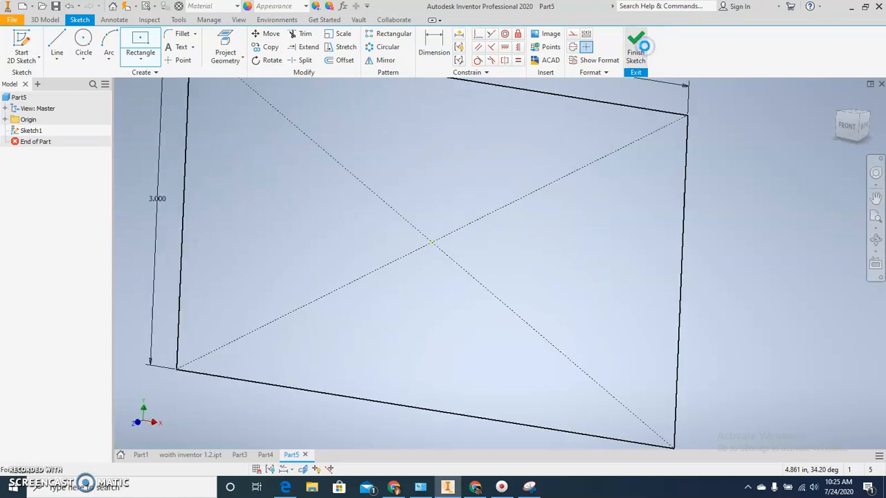
middle_drag(472, 203, 352, 231)
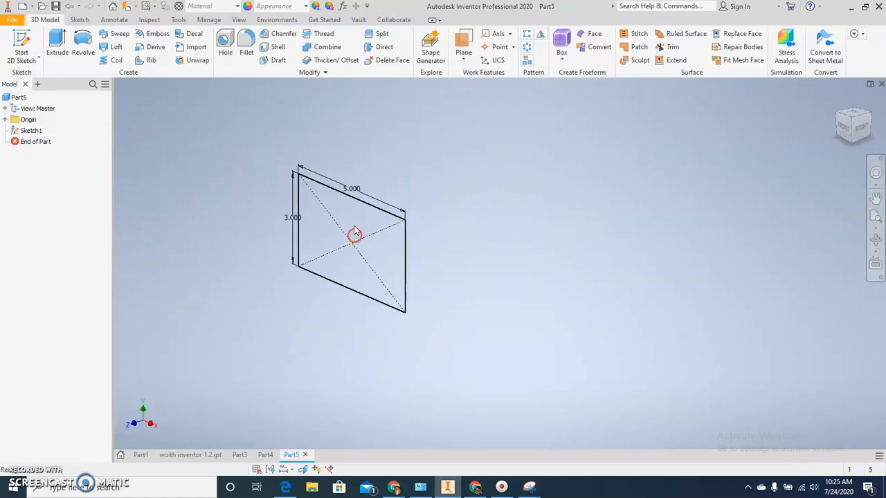
scroll(358, 213, up, 2)
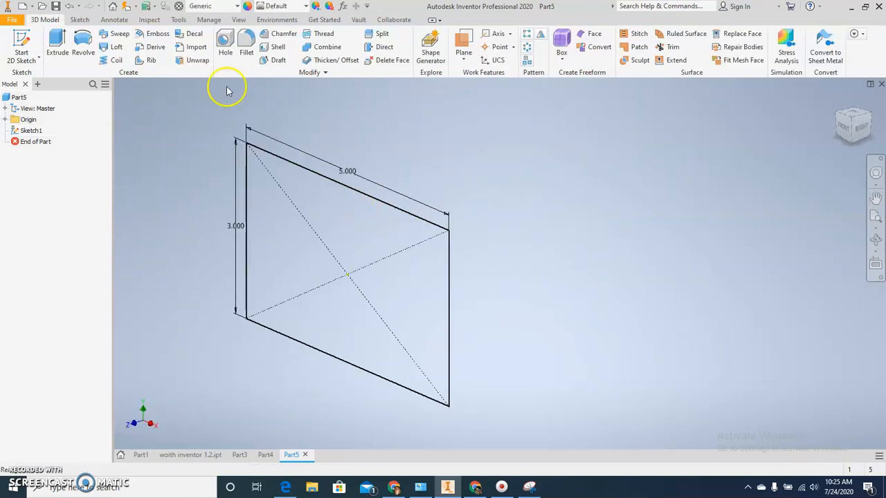
- Extrude the 5 by 3 in rectangle profile a distance of 4 in to form the solid block
click(55, 43)
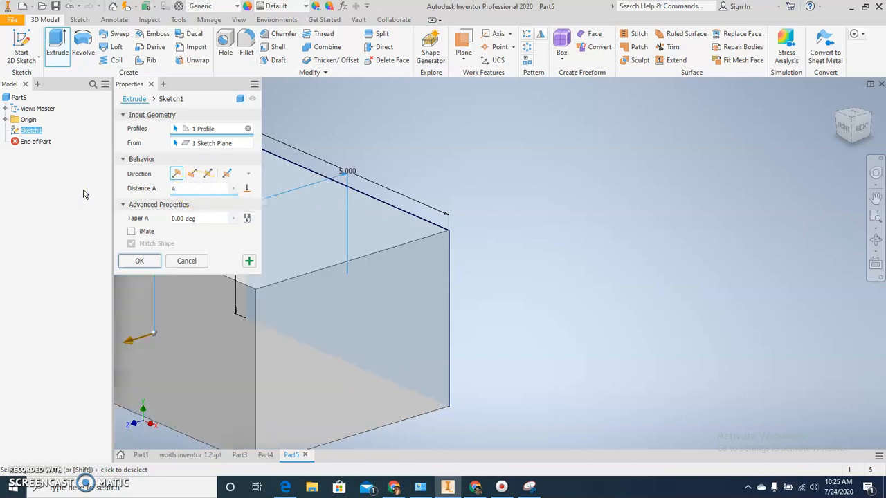
middle_drag(429, 348, 607, 354)
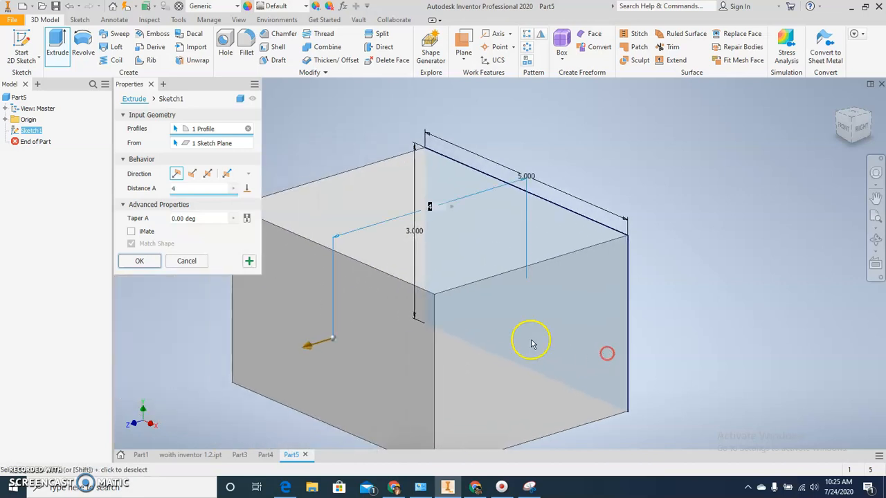
click(137, 264)
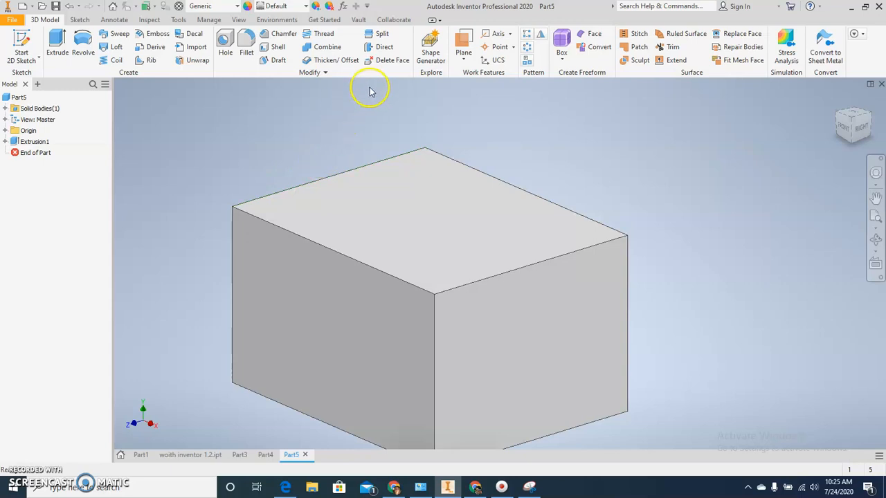
- Start a Hole feature as a simple hole with a countersink seat
click(226, 45)
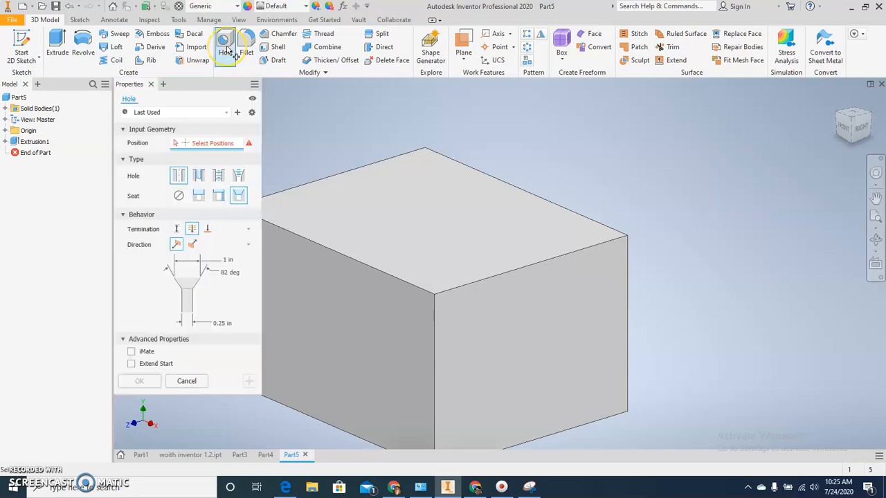
click(236, 197)
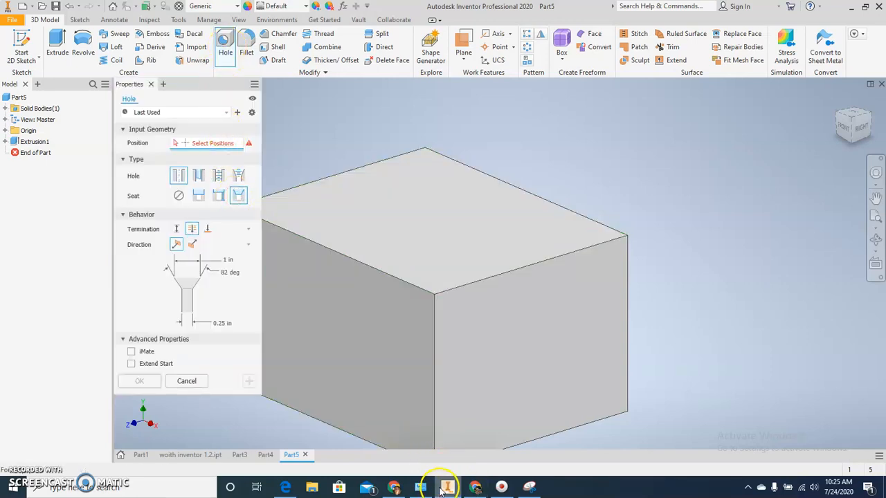
- Switch to the browser, compare the counterbore screw and countersink screw image results, and return to Inventor
mouse_move(441, 490)
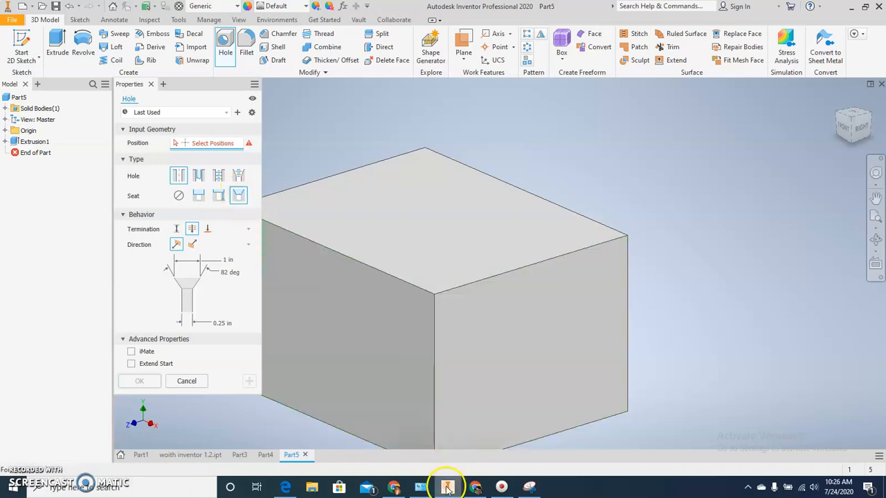
click(475, 487)
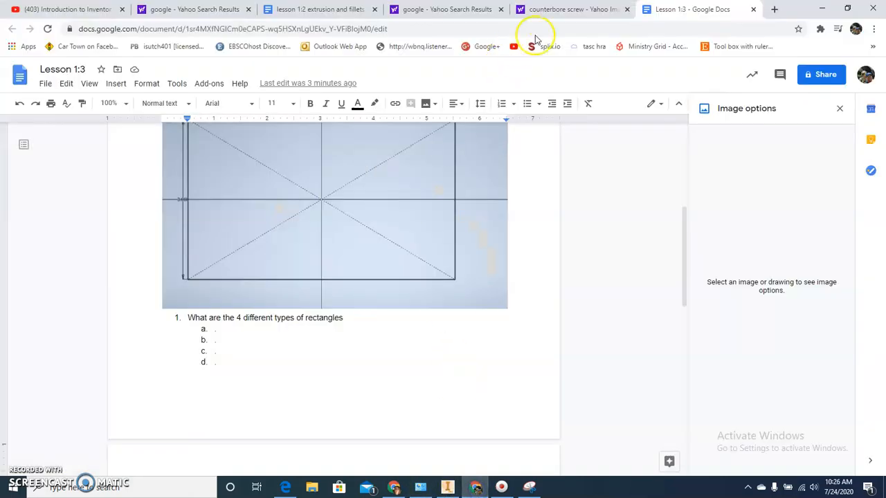
click(541, 9)
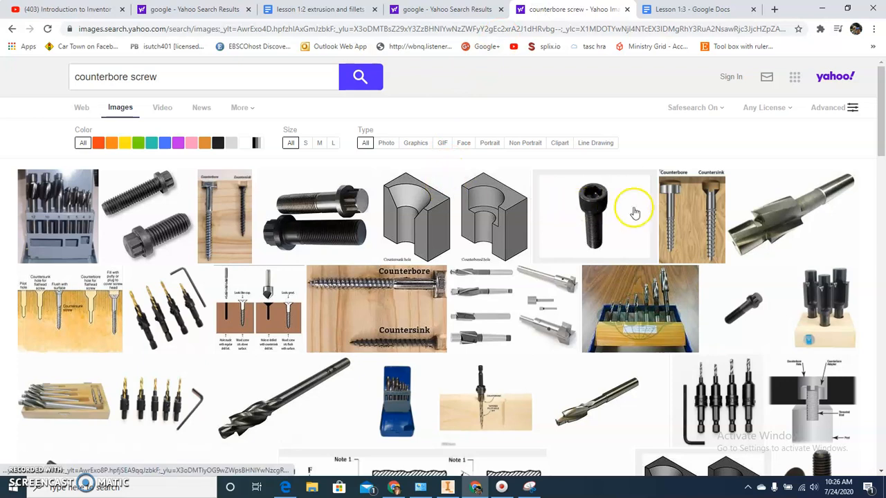
click(512, 288)
scroll(512, 288, down, 2)
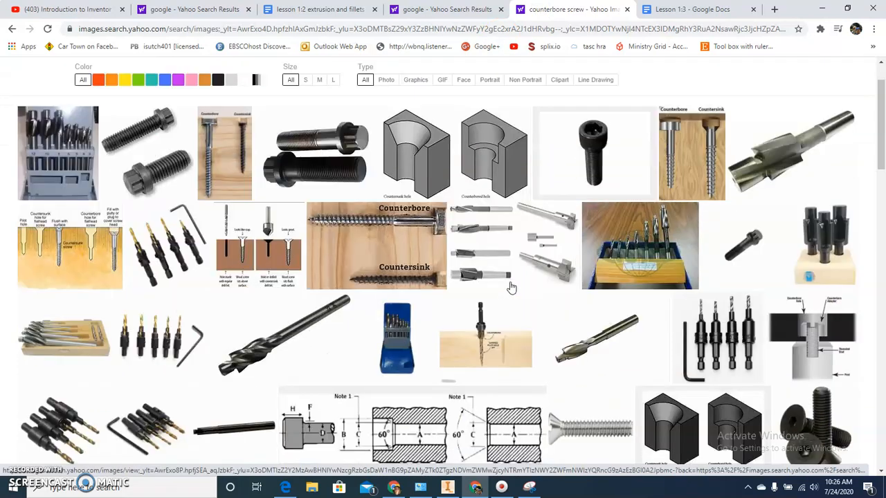
click(446, 351)
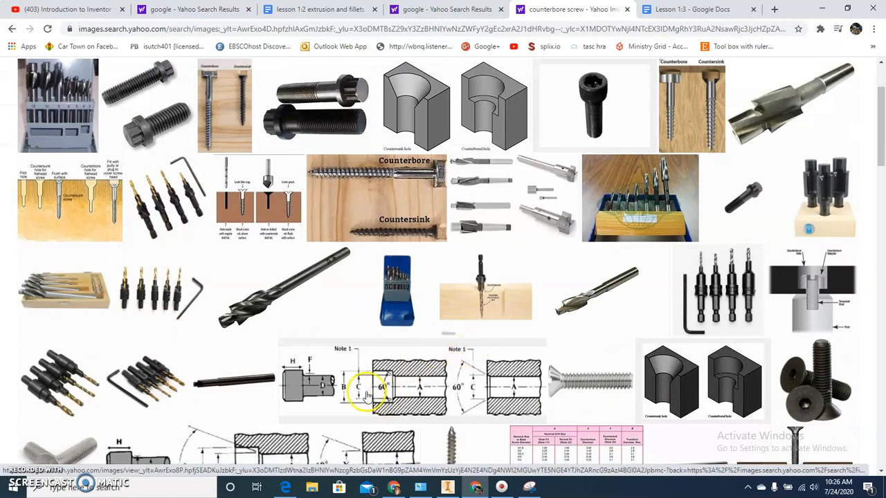
scroll(232, 381, down, 2)
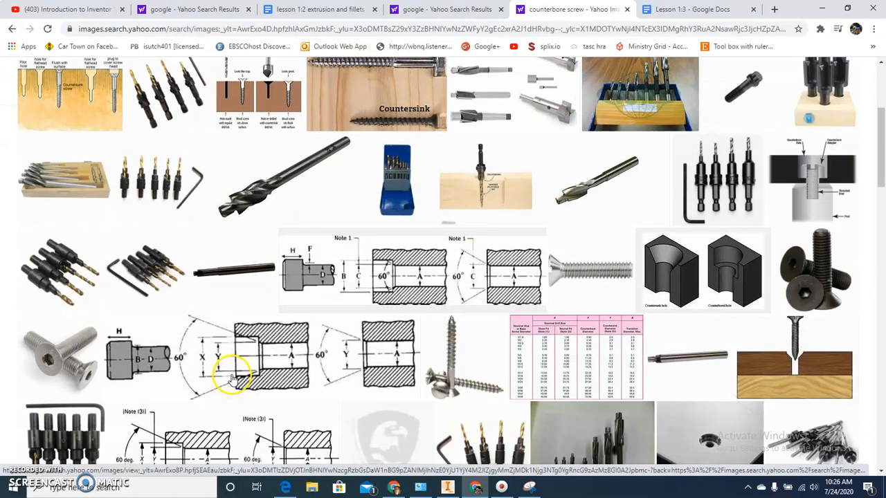
scroll(376, 148, up, 2)
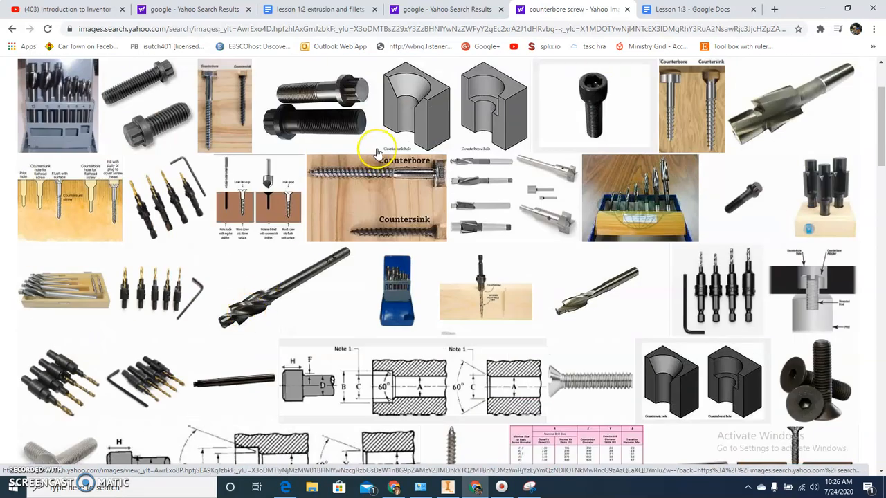
click(13, 31)
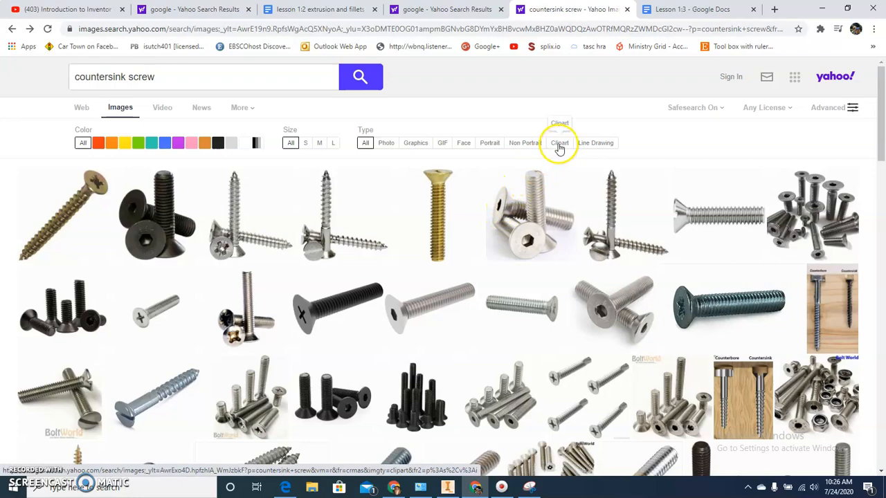
click(448, 487)
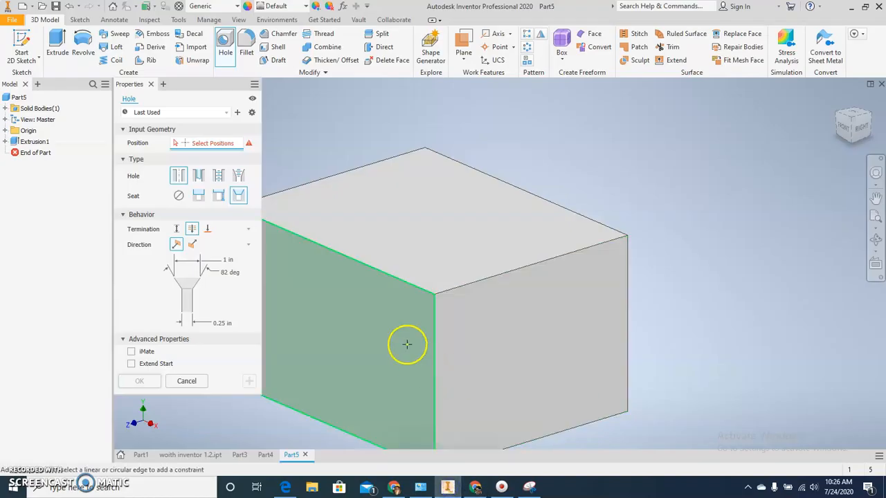
- Place the countersunk through hole near the back corner of the block's top face with a 0.5 in hole diameter
shift+middle_drag(368, 203, 436, 222)
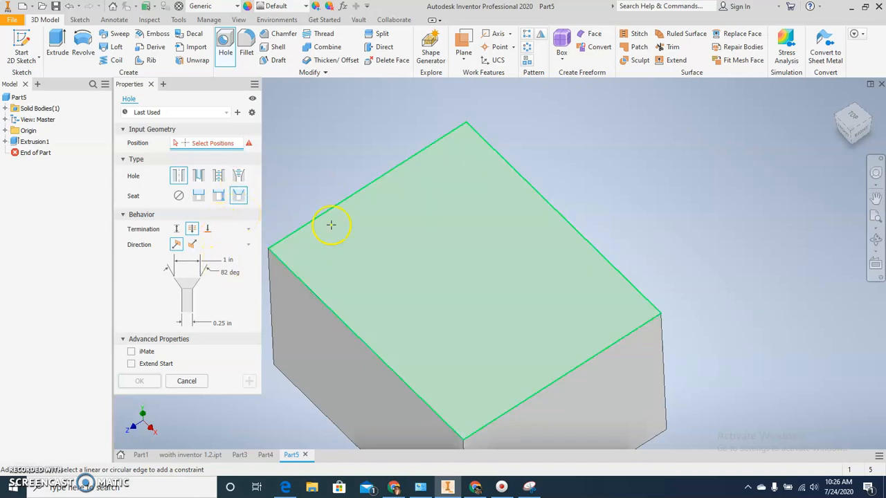
click(459, 170)
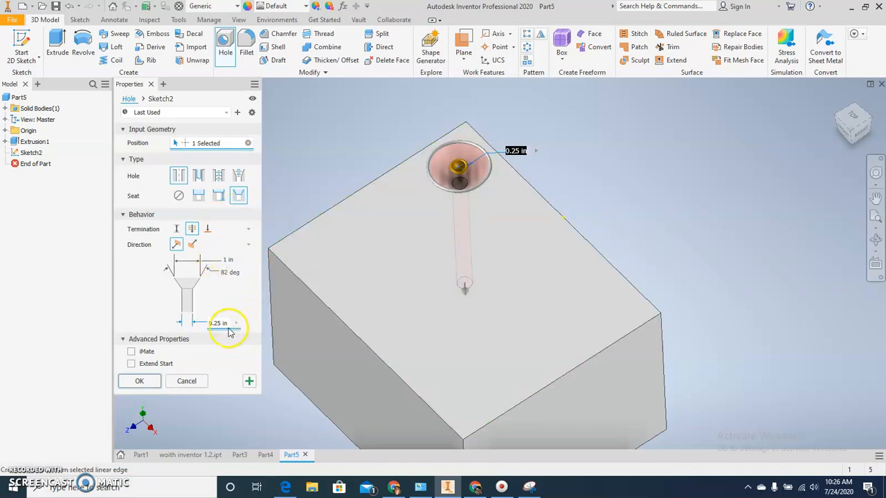
click(220, 259)
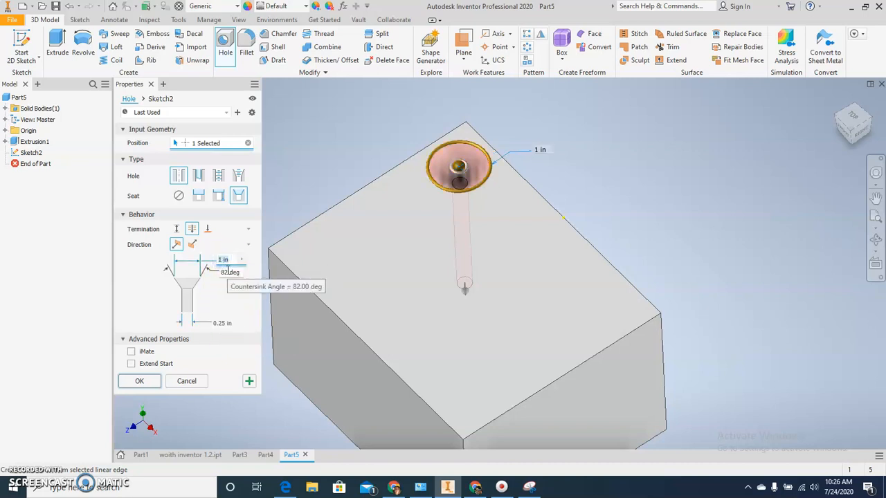
click(221, 322)
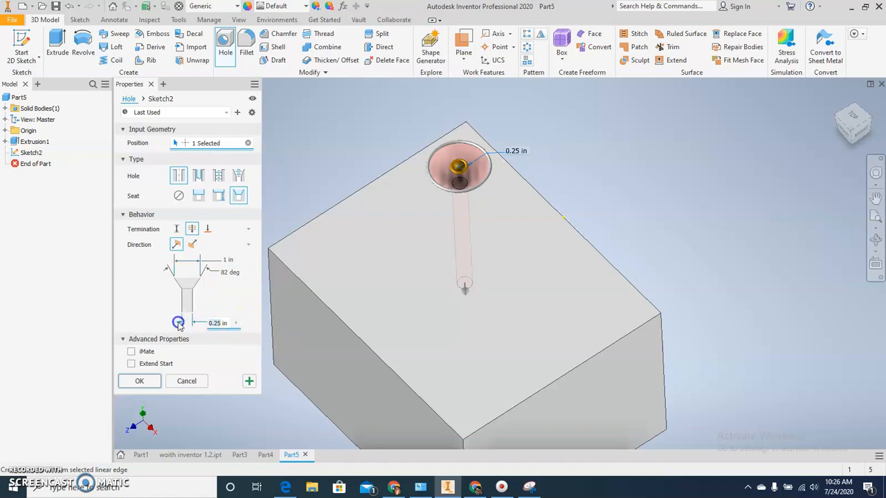
key(BackSpace)
text(.5)
- Try a countersink diameter of 0.5 in and set it back to 1 in
click(221, 258)
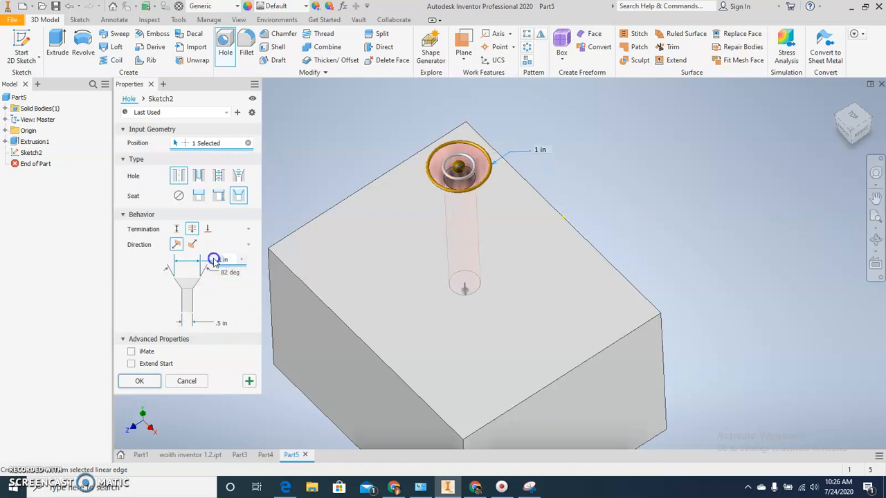
key(BackSpace)
text(.5)
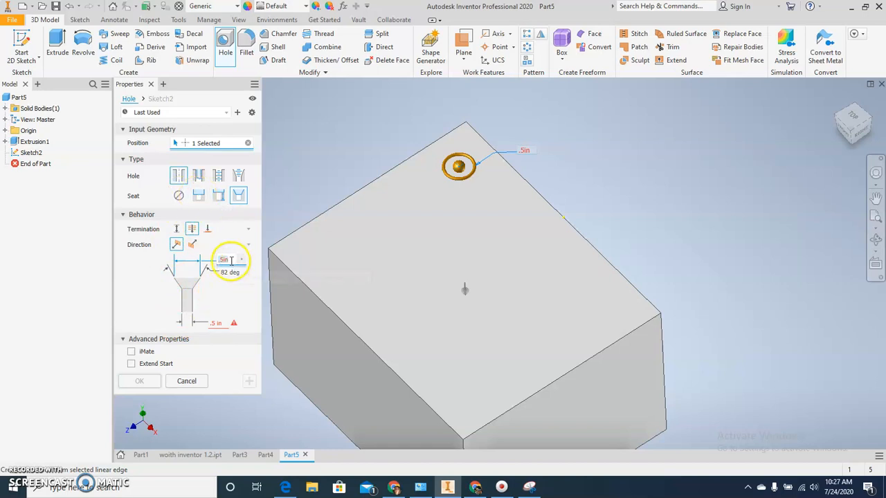
text(1)
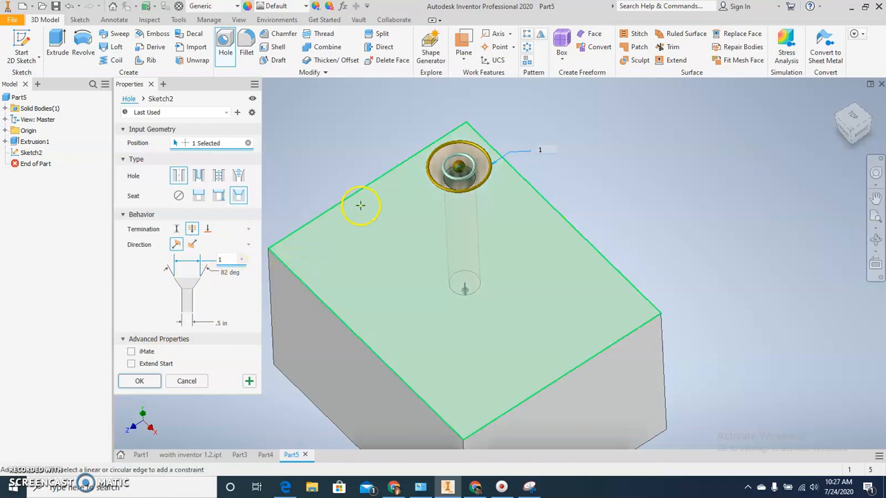
- Locate the hole 1 in from the top face's 4 in side edge, dimension it from the adjoining 5 in edge, and create it
click(396, 164)
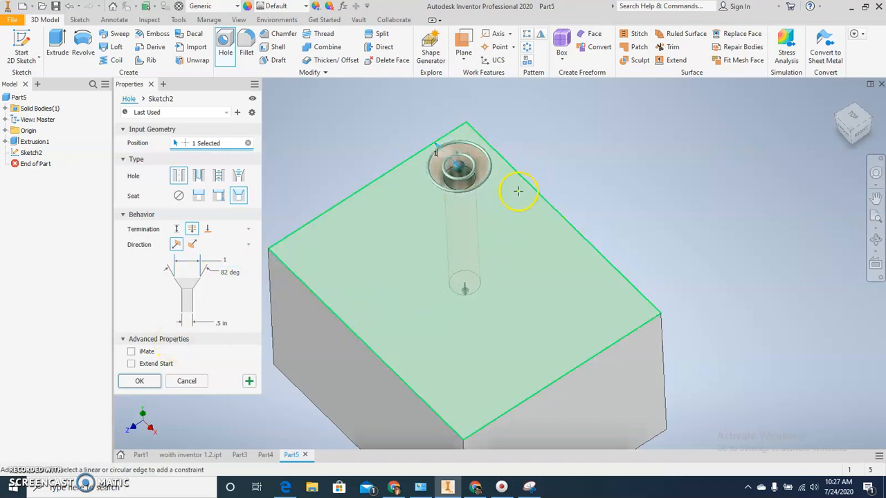
click(523, 181)
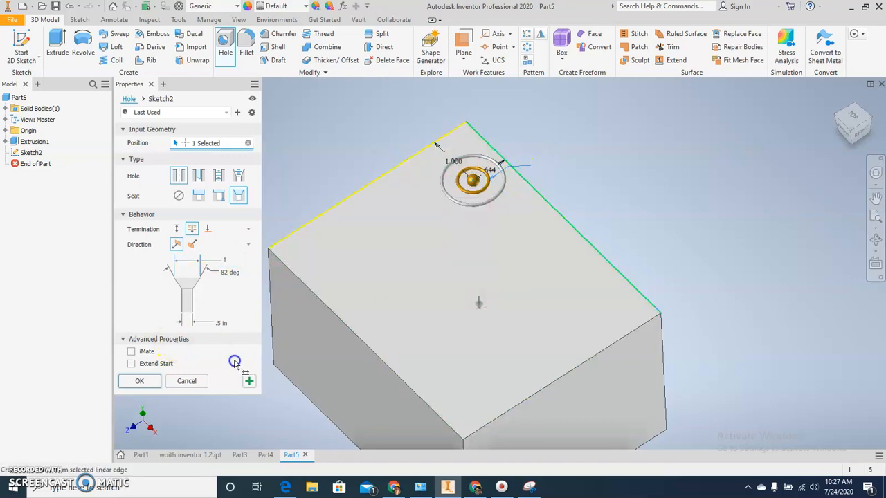
click(141, 381)
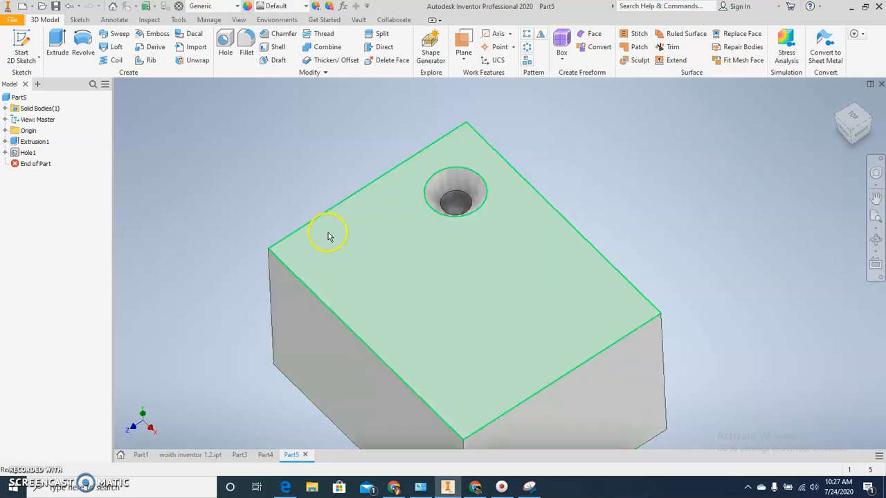
- Start a Rectangular Pattern and select the countersunk hole as the feature to repeat
click(347, 255)
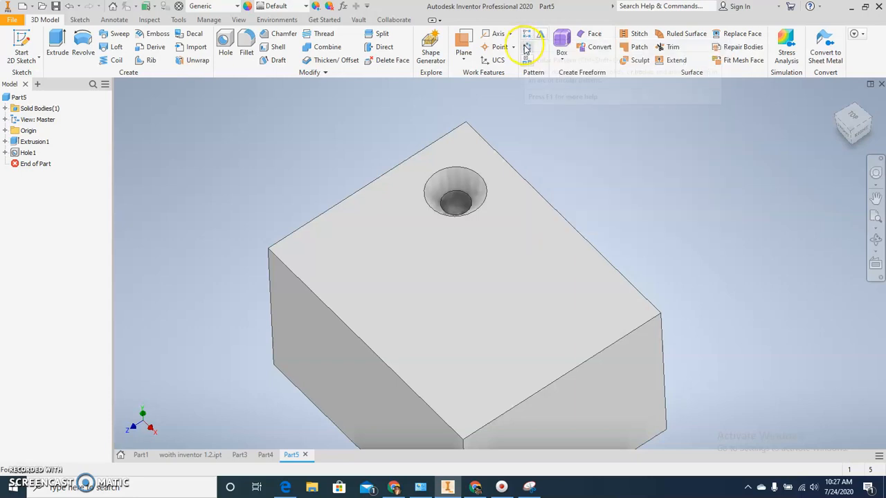
click(541, 36)
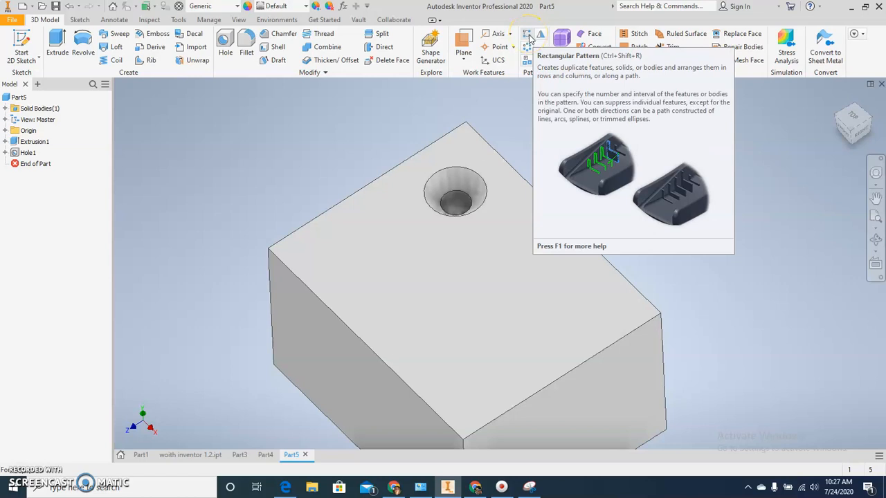
click(527, 35)
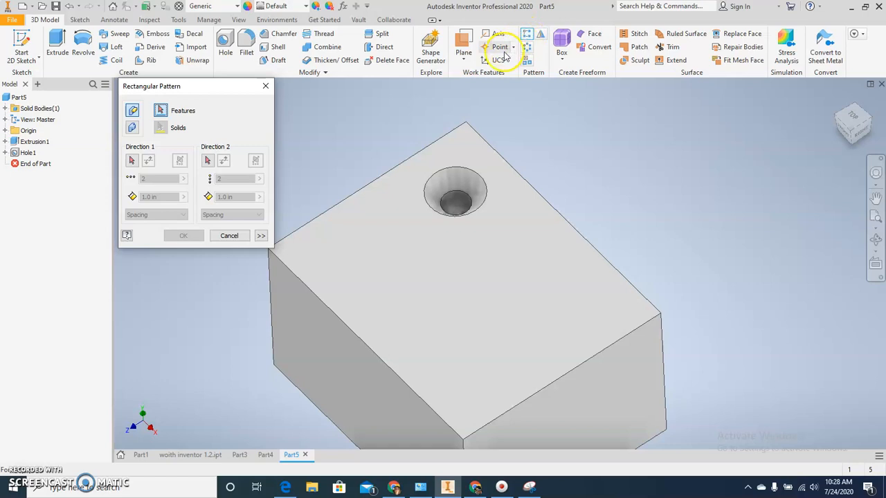
click(458, 182)
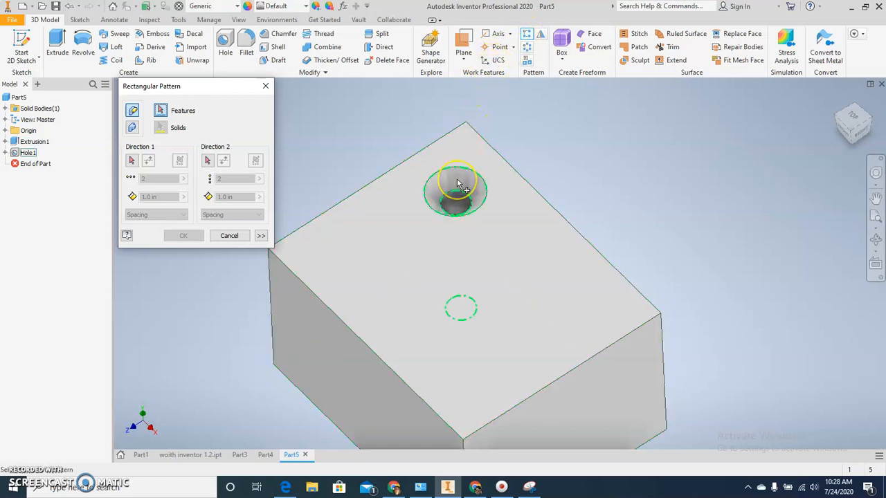
click(595, 139)
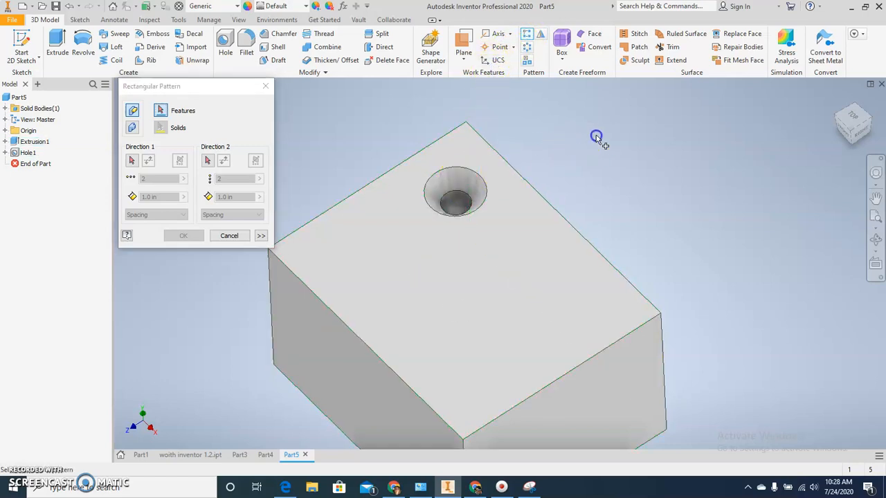
click(450, 194)
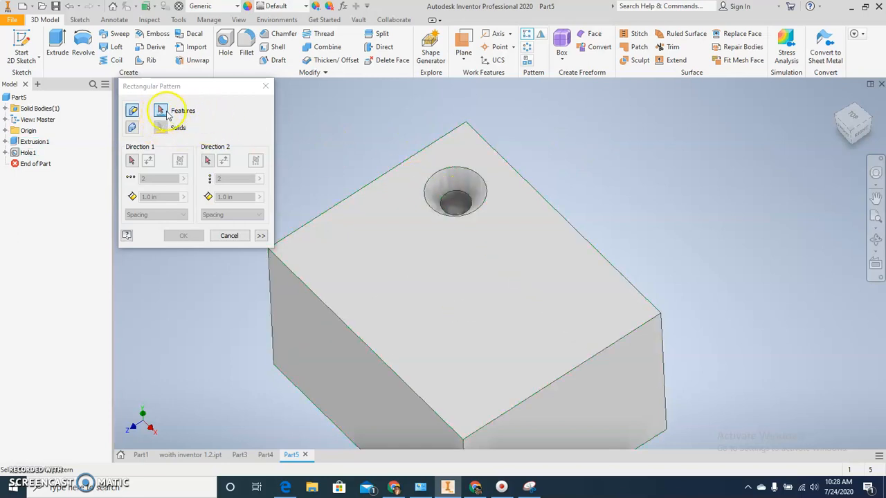
click(15, 154)
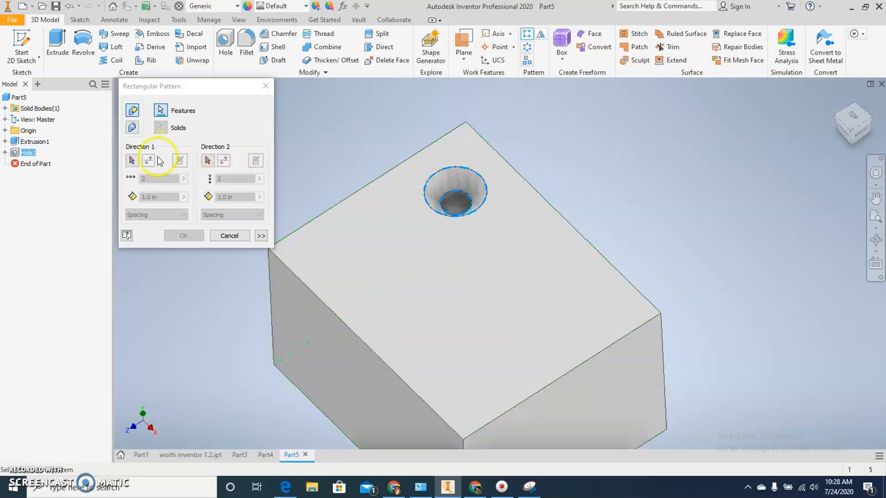
- Set pattern Direction 1 along the top face's 5 in back edge, flipped to run across the block, with a count of 4
click(131, 162)
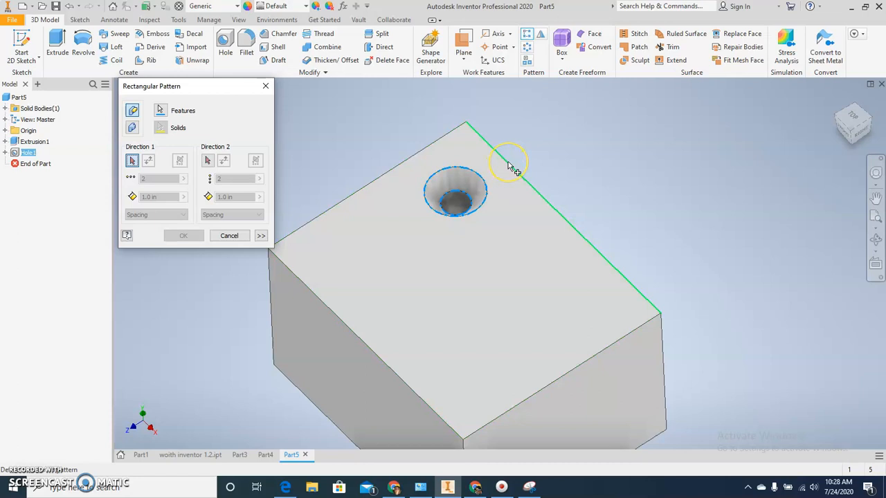
click(495, 151)
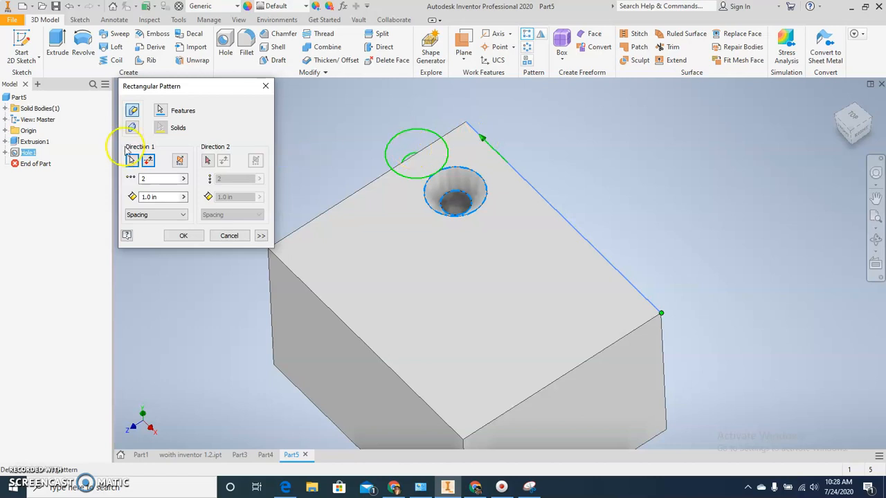
click(147, 163)
click(147, 163)
click(147, 163)
click(146, 163)
click(146, 163)
click(147, 163)
click(147, 163)
click(146, 162)
click(147, 162)
click(148, 162)
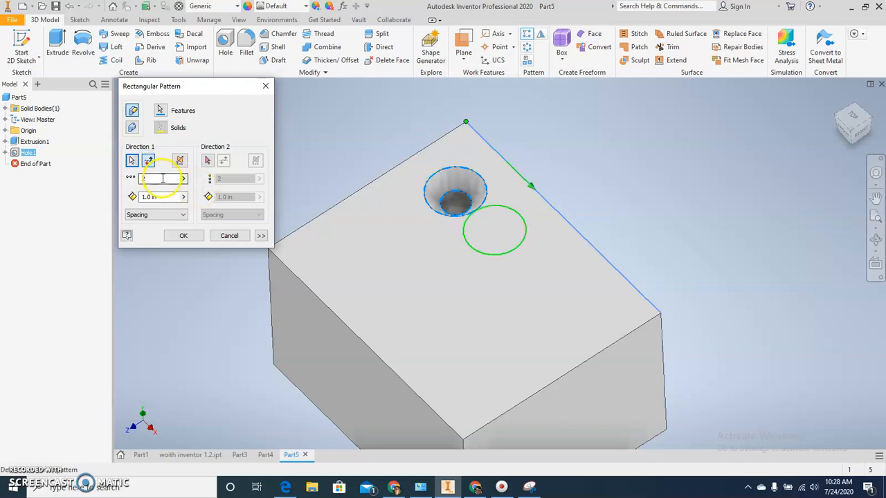
drag(153, 179, 117, 178)
text(4)
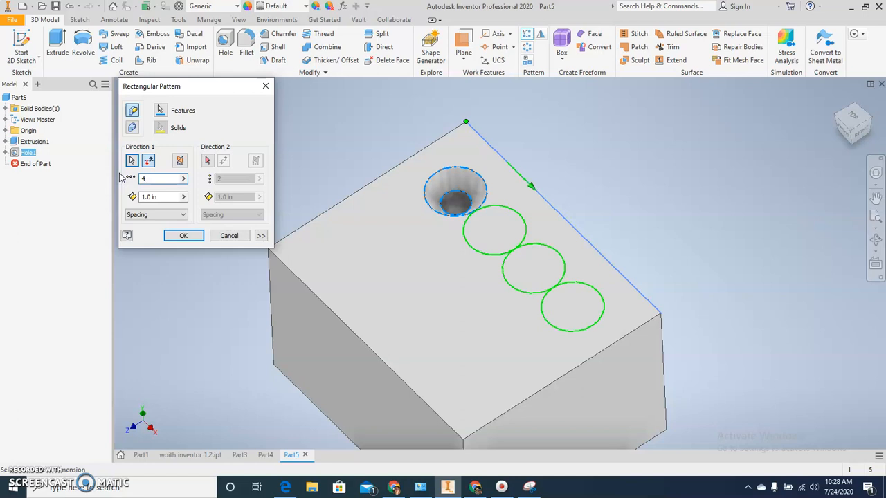
- Set pattern Direction 1 to a count of 2 with 3 in spacing
drag(162, 178, 90, 195)
text(2)
text(3)
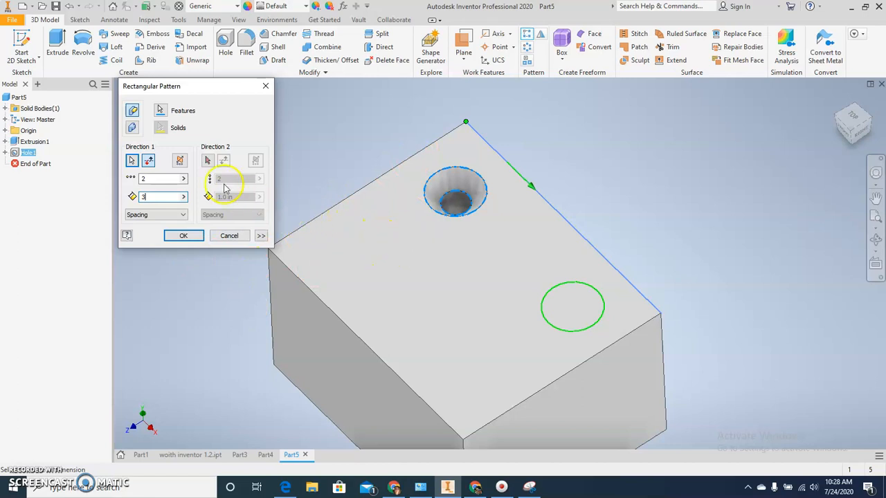
- Set pattern Direction 2 along the top face's 4 in edge beside the original hole, pointing across the block
click(207, 162)
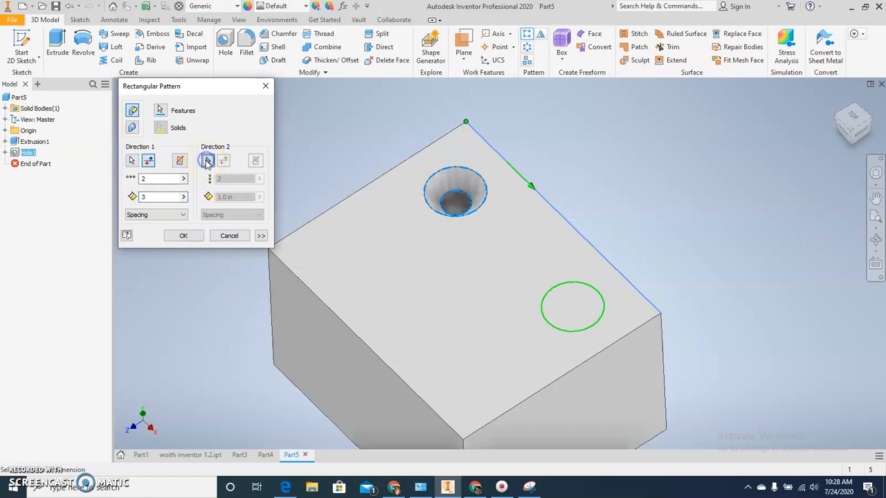
click(373, 183)
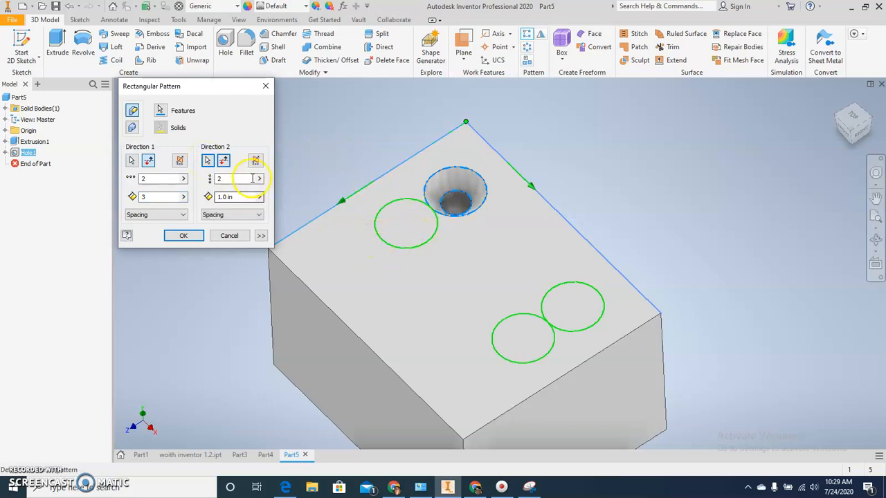
click(224, 162)
click(224, 162)
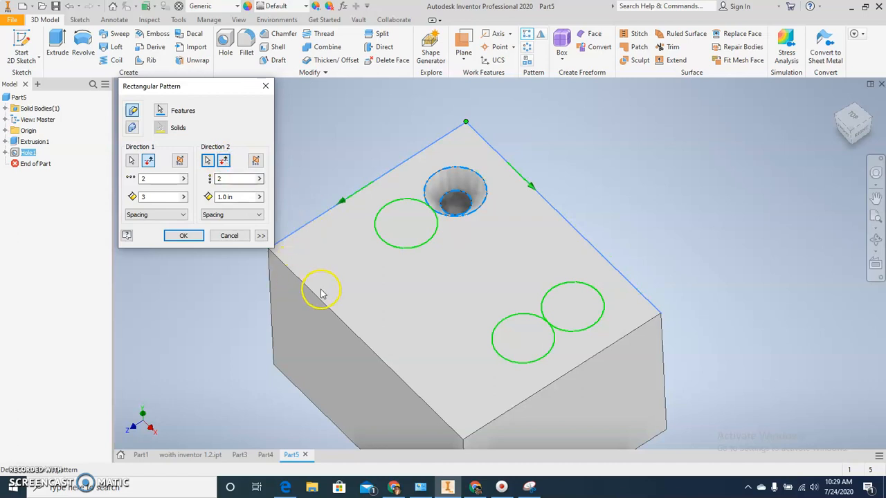
- Set the Direction 2 spacing to 2 in with a count of 2 and create the rectangular pattern
drag(246, 198, 187, 198)
text(3)
click(226, 199)
text(2)
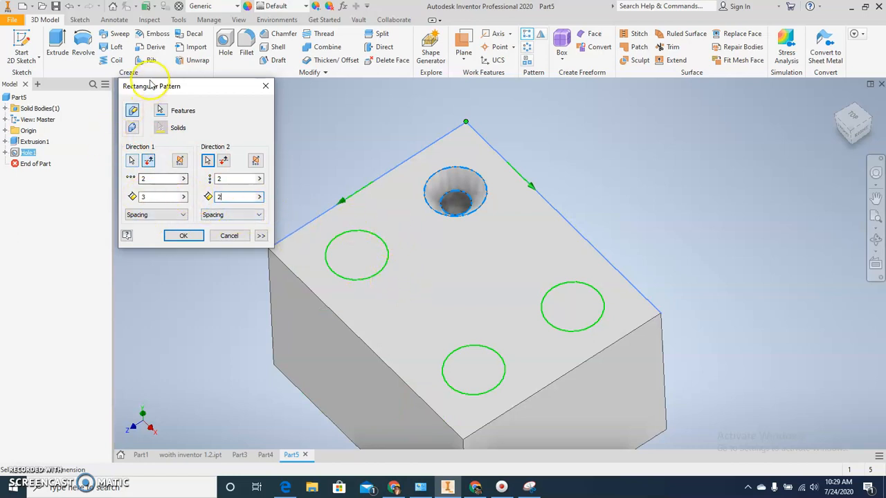
click(220, 196)
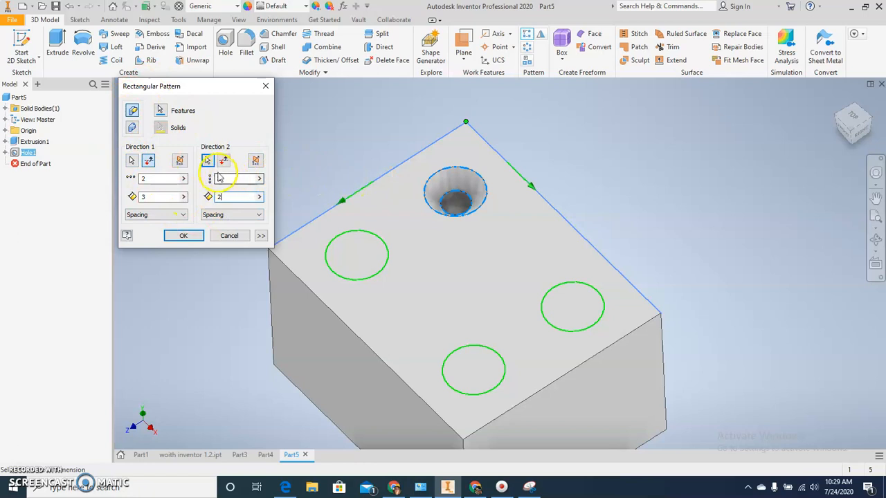
click(184, 236)
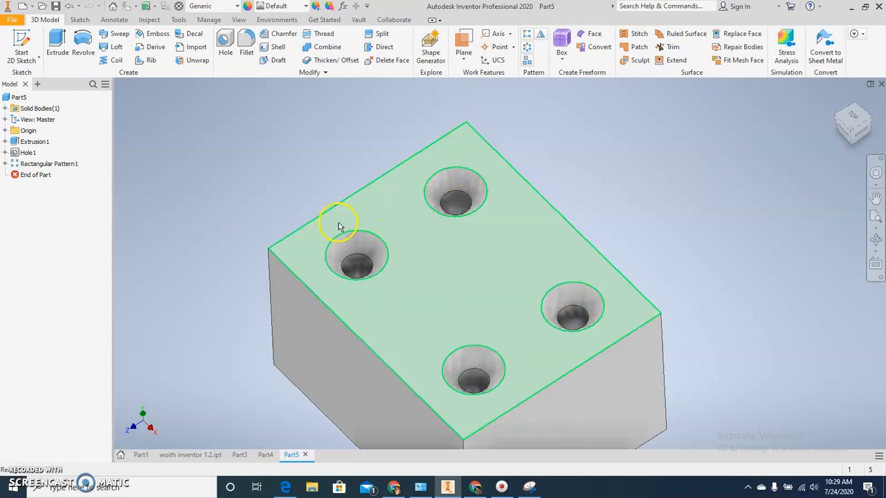
- Edit the original countersunk hole and set its through-hole diameter to 0.25 in
drag(21, 181, 5, 160)
click(5, 153)
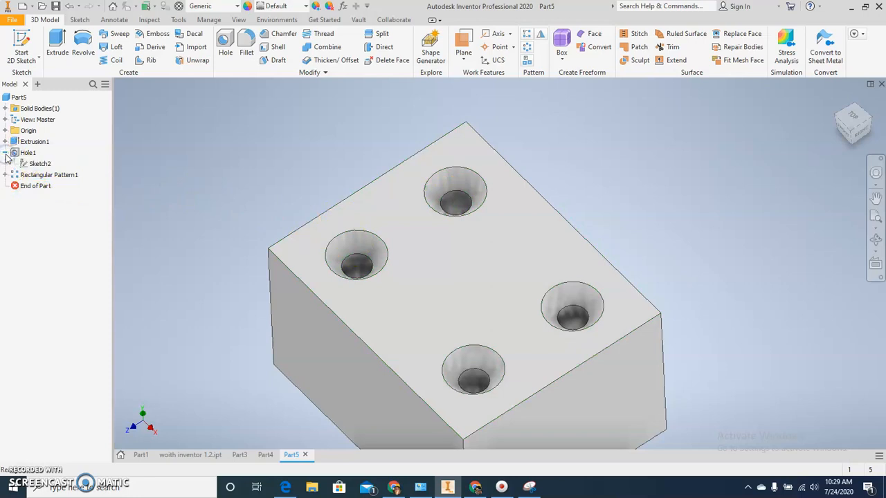
click(6, 153)
click(14, 154)
double_click(15, 153)
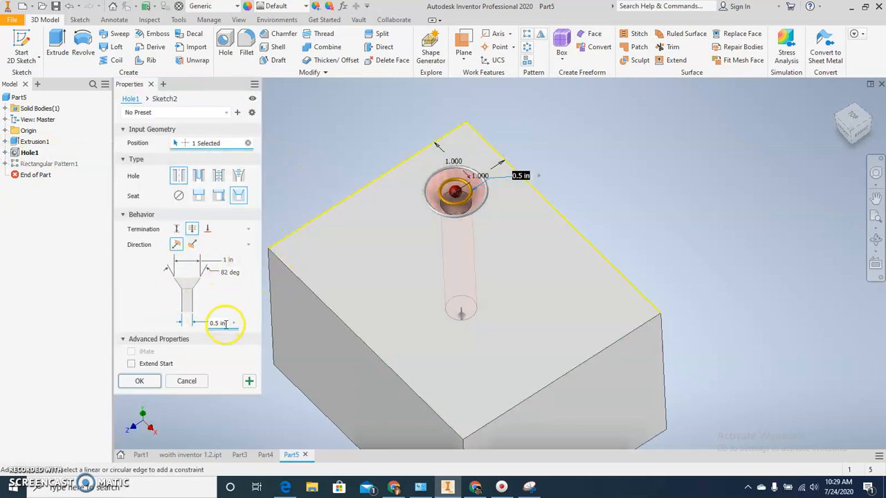
click(195, 324)
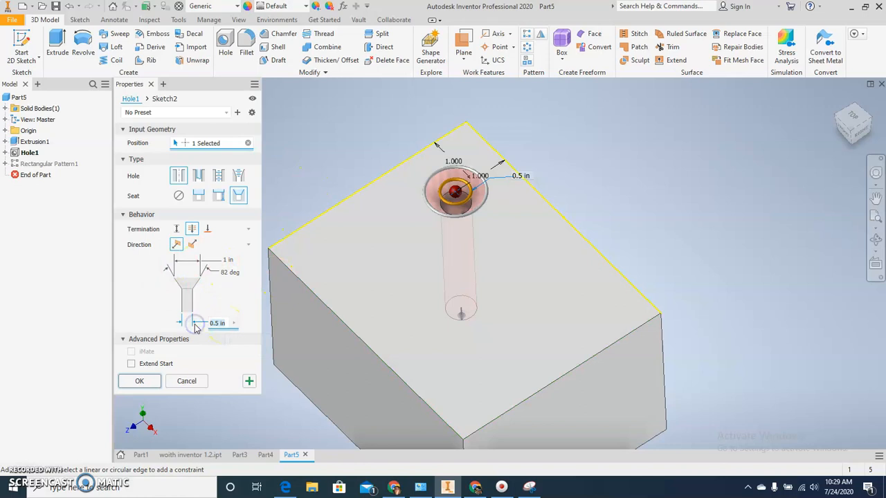
text(25)
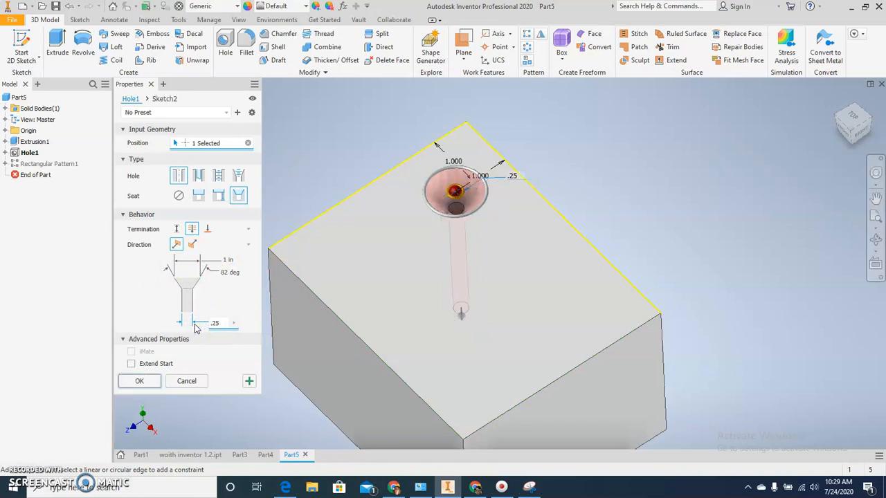
click(147, 382)
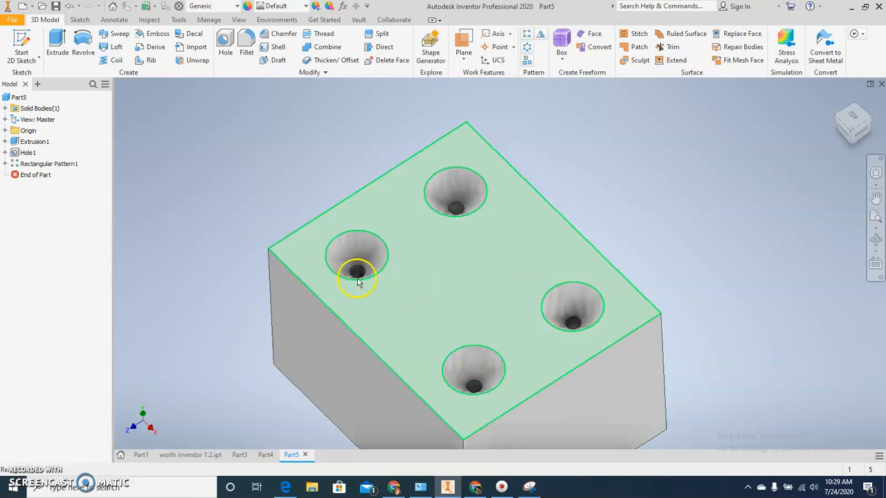
- Expand the rectangular pattern and compare the options available for its first and last occurrences
click(5, 164)
click(24, 187)
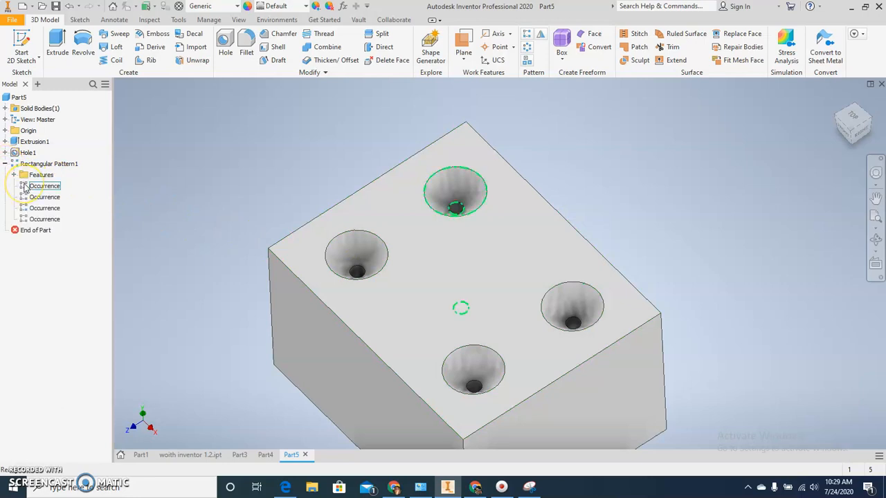
right_click(25, 187)
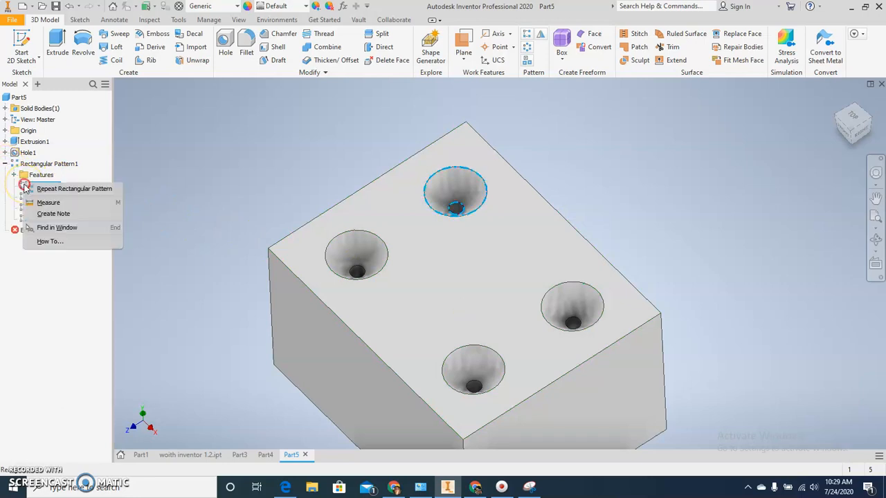
click(27, 284)
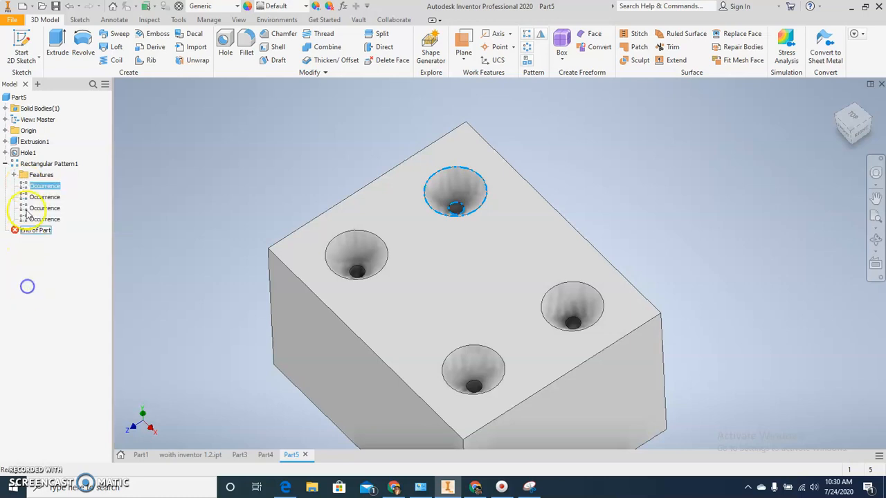
click(25, 188)
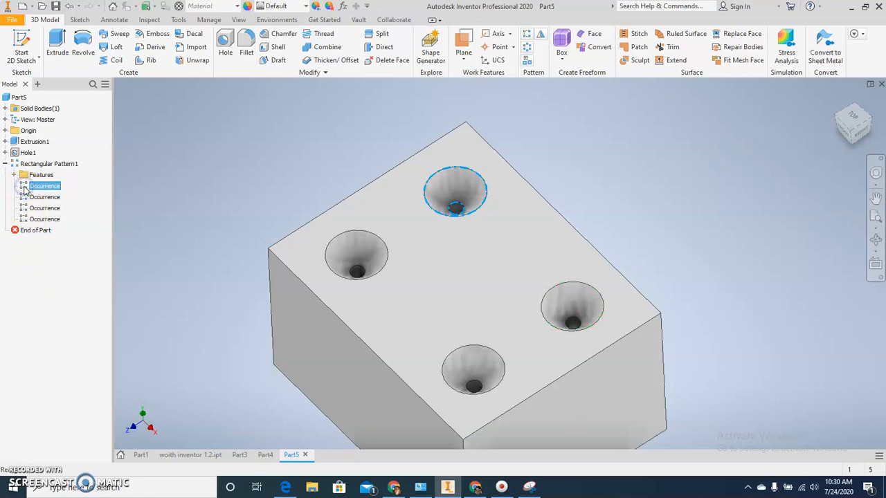
right_click(25, 190)
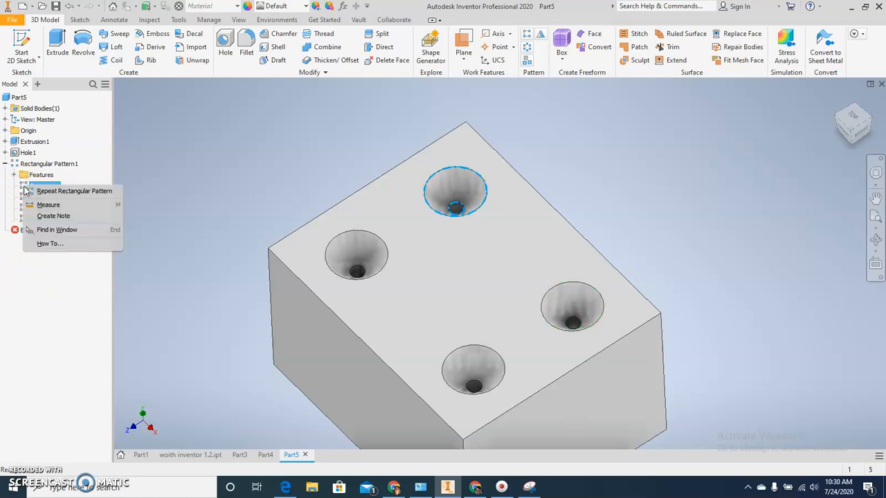
click(33, 292)
click(23, 220)
right_click(24, 220)
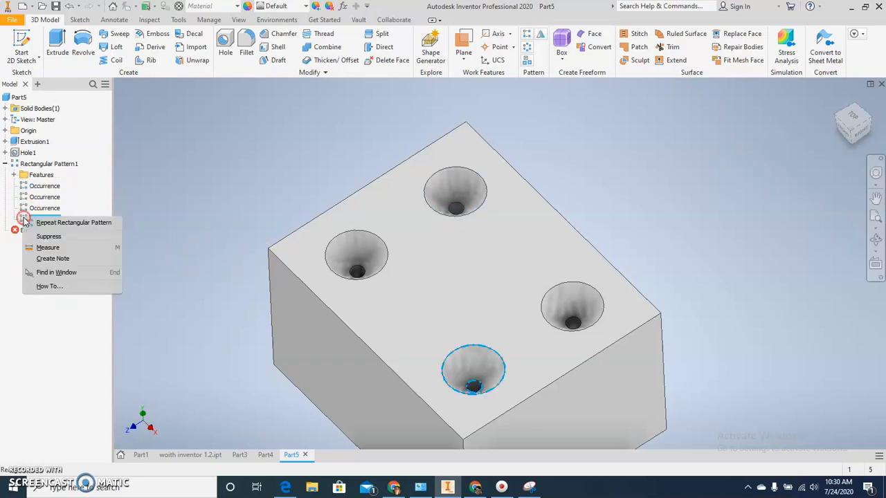
right_click(23, 188)
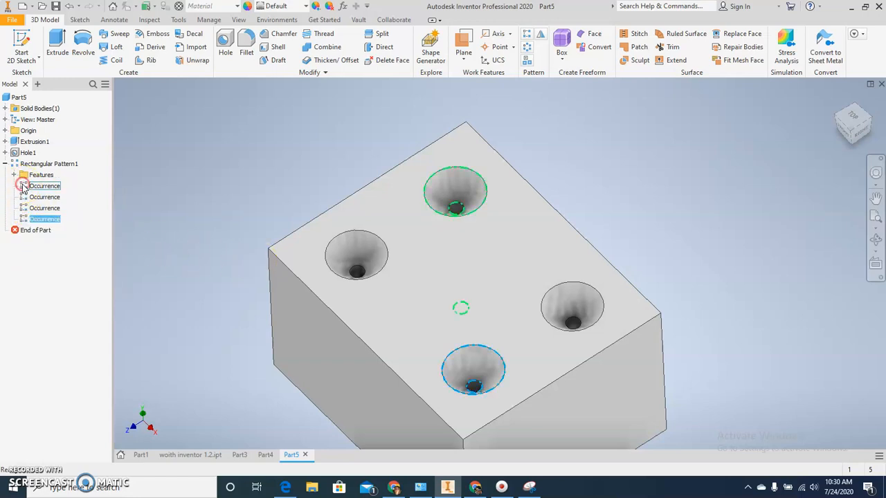
right_click(23, 190)
click(19, 273)
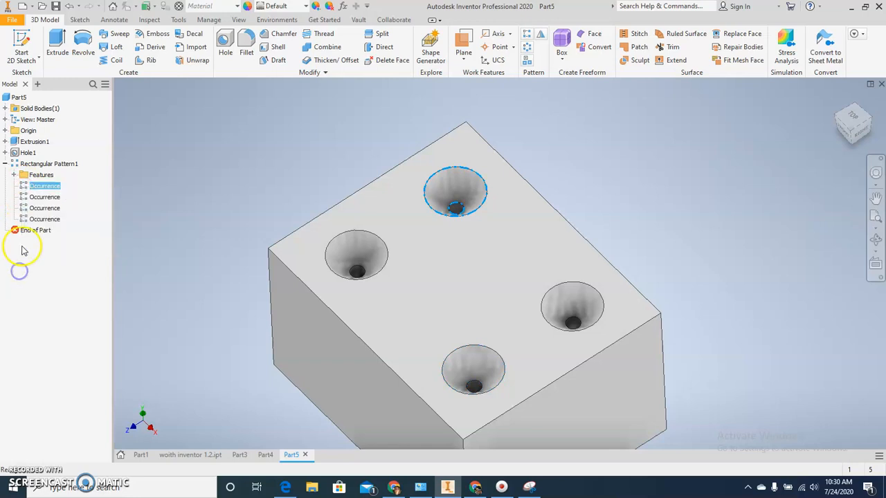
click(33, 188)
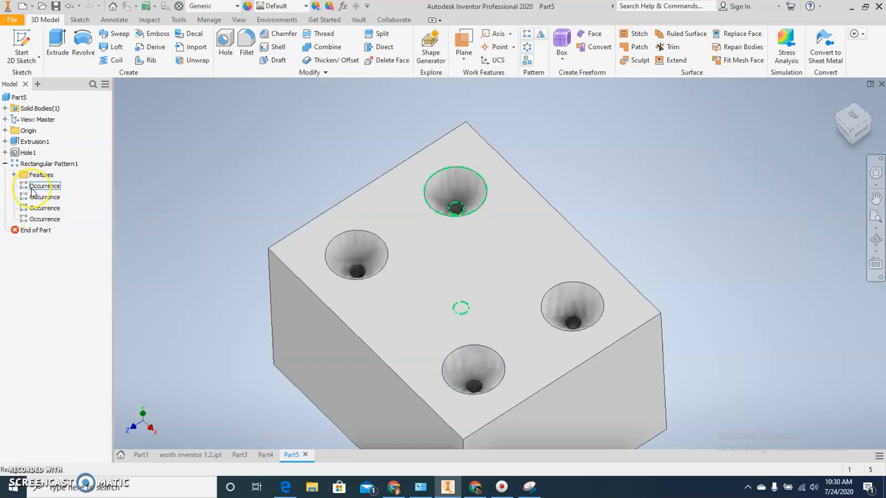
right_click(24, 219)
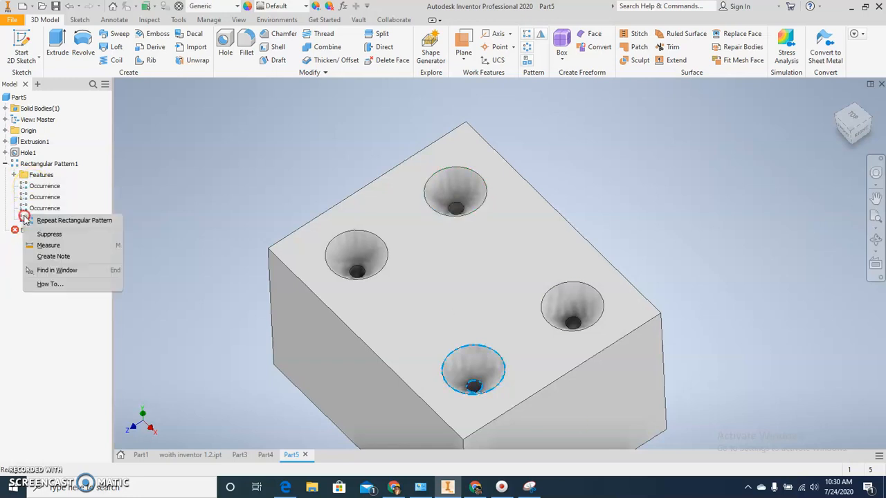
- Try suppressing the pattern's third hole occurrence and restore it
click(23, 208)
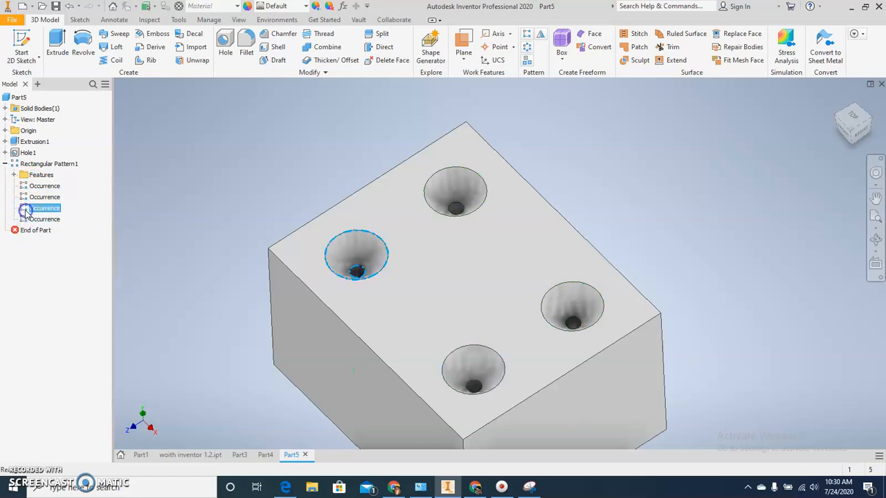
right_click(23, 208)
click(30, 225)
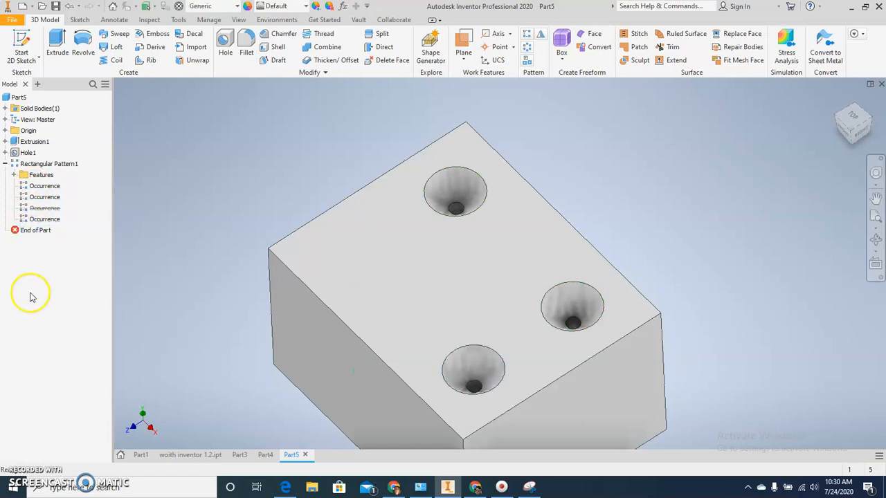
click(24, 207)
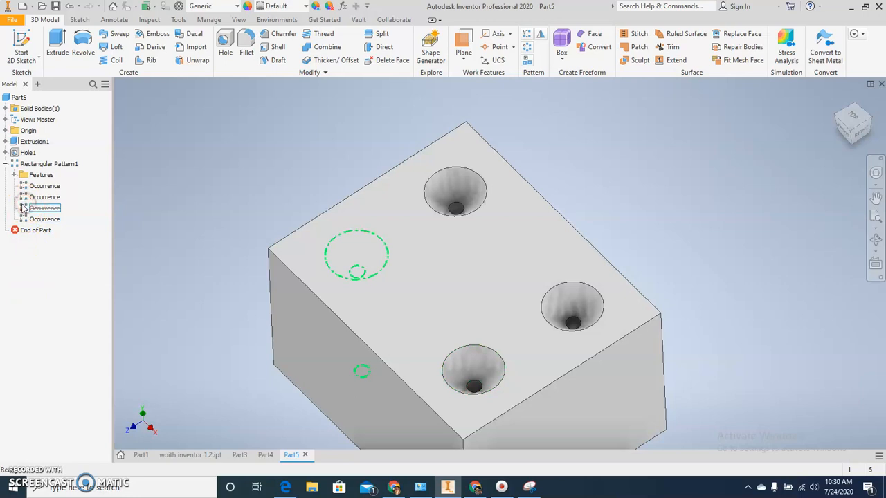
right_click(23, 208)
click(31, 225)
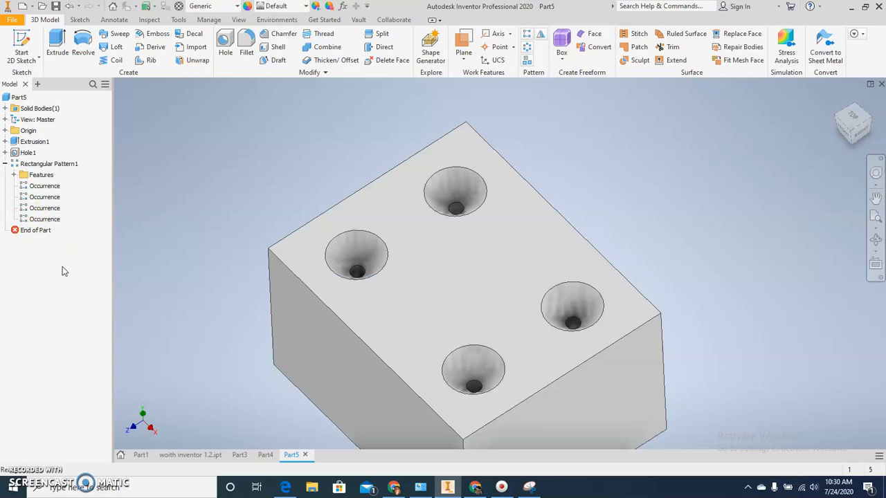
- Highlight each pattern occurrence in turn to identify which hole it controls
click(32, 187)
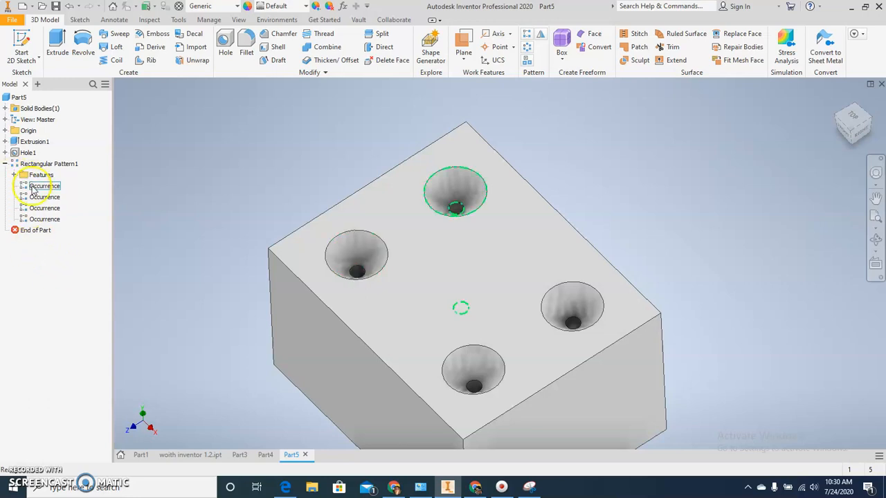
click(32, 197)
click(33, 208)
click(34, 219)
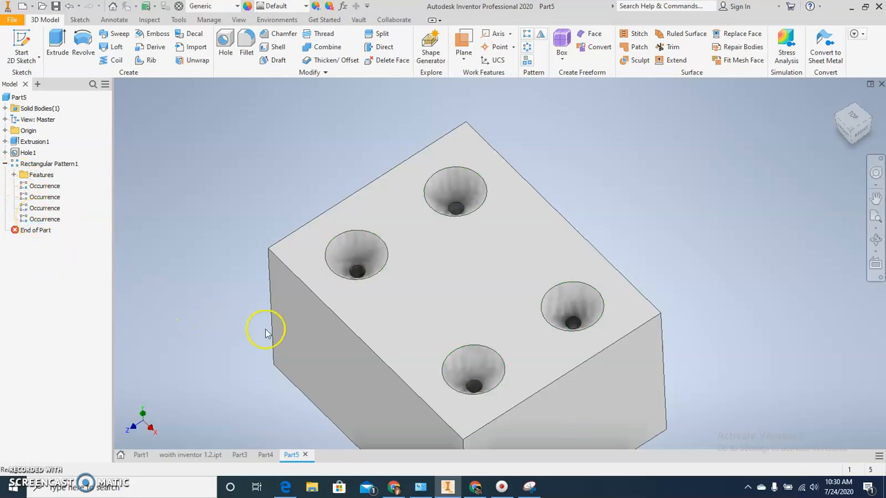
- Switch to Chrome, read worksheet questions 2 to 8 in the Lesson 1:3 Google Docs document, and return to Inventor
click(483, 492)
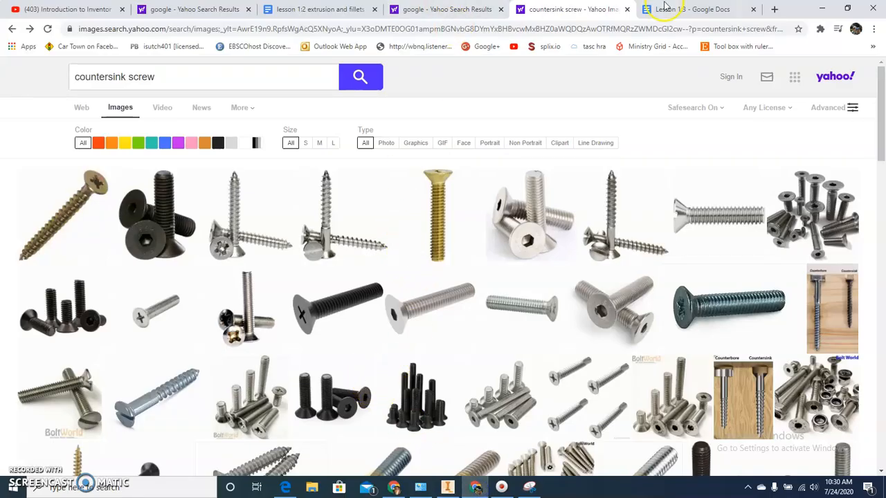
click(686, 9)
scroll(327, 296, down, 4)
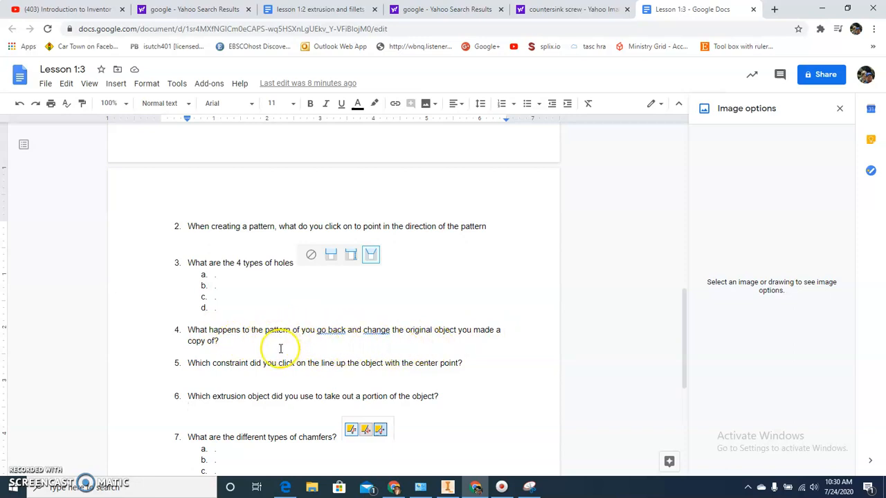
scroll(273, 348, down, 1)
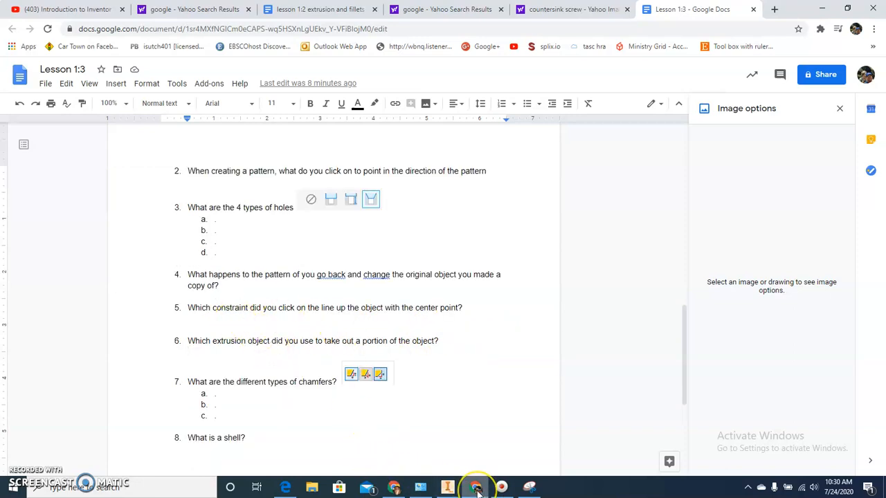
click(447, 488)
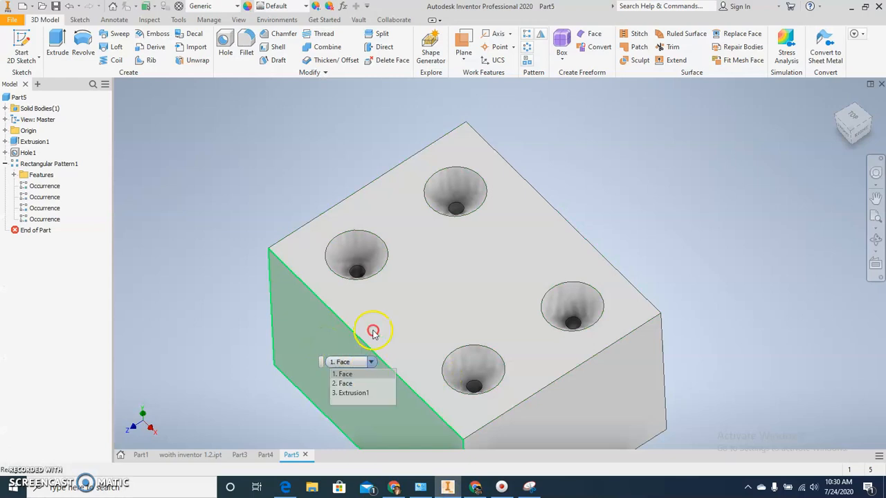
- Start a sketch on the block's front face and draw a two-point rectangle about 2.4 by 1.2 in down from its top edge
click(303, 338)
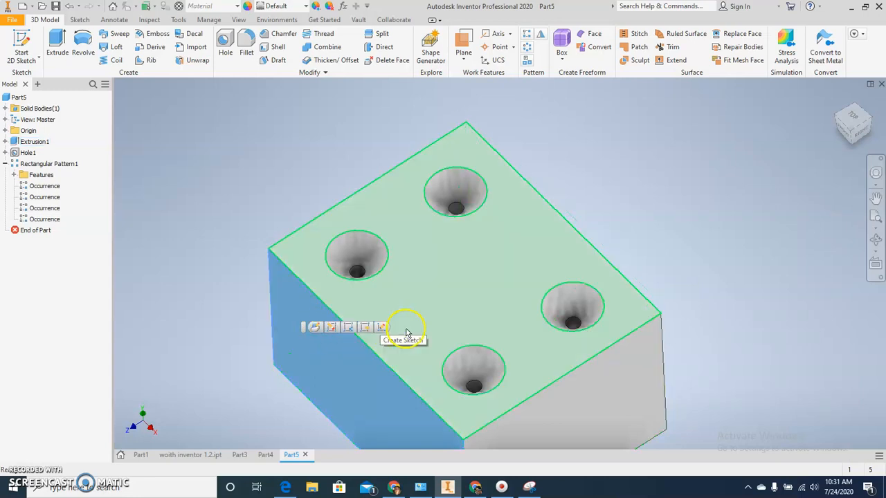
click(383, 328)
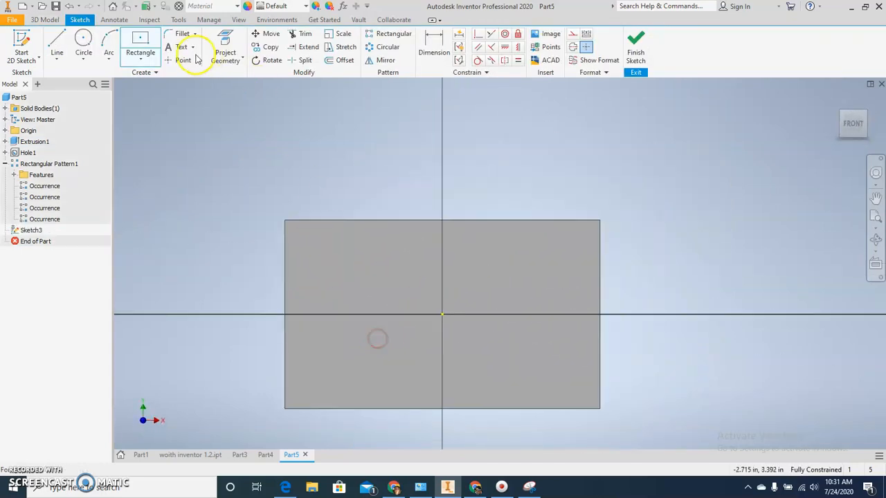
click(140, 60)
click(151, 83)
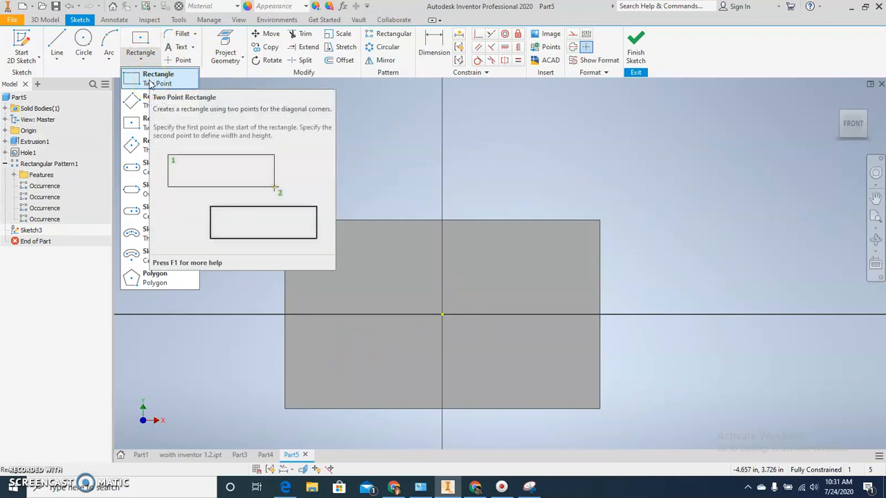
click(151, 82)
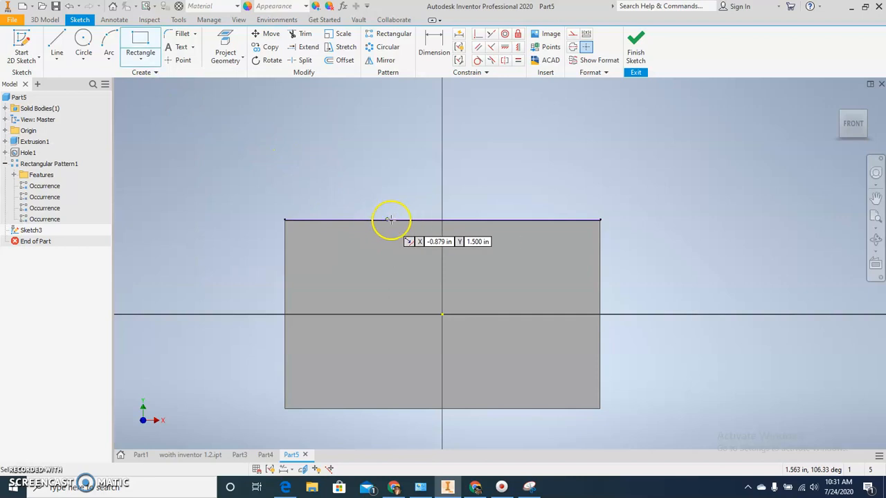
click(375, 220)
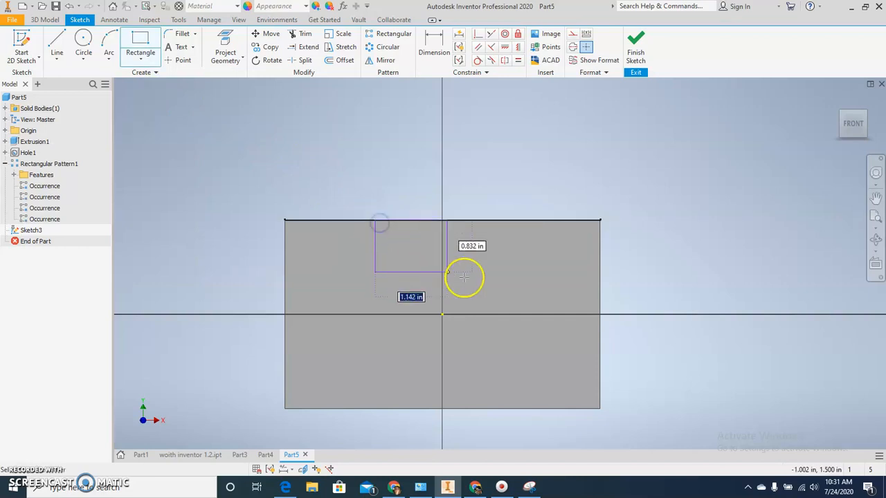
click(527, 294)
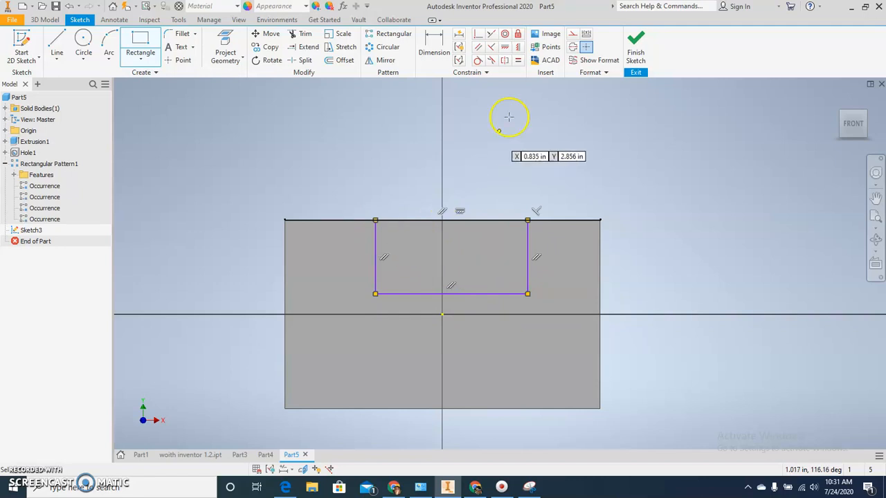
- Apply a vertical constraint aligning the midpoint of the rectangle's bottom line with the sketch's center point
click(538, 47)
click(610, 141)
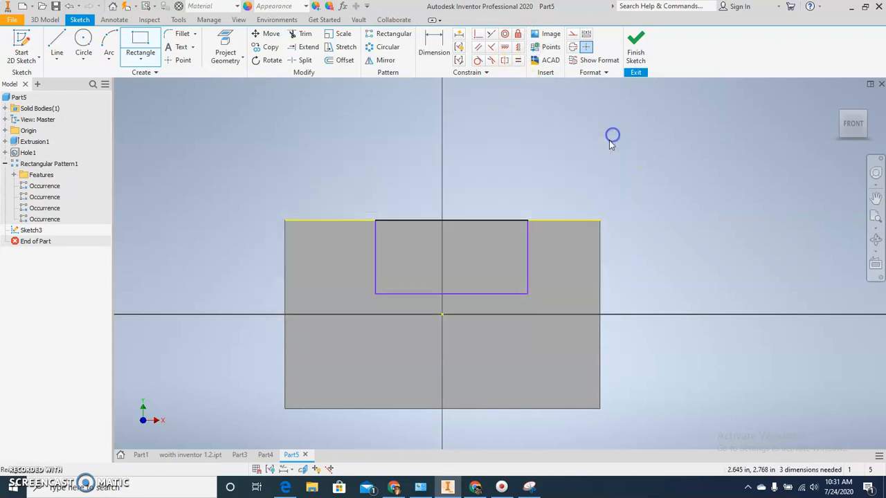
click(521, 48)
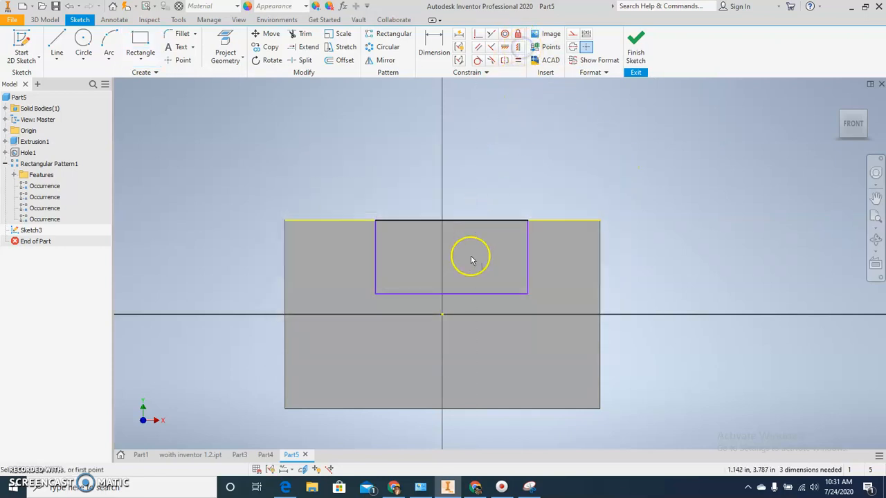
click(443, 316)
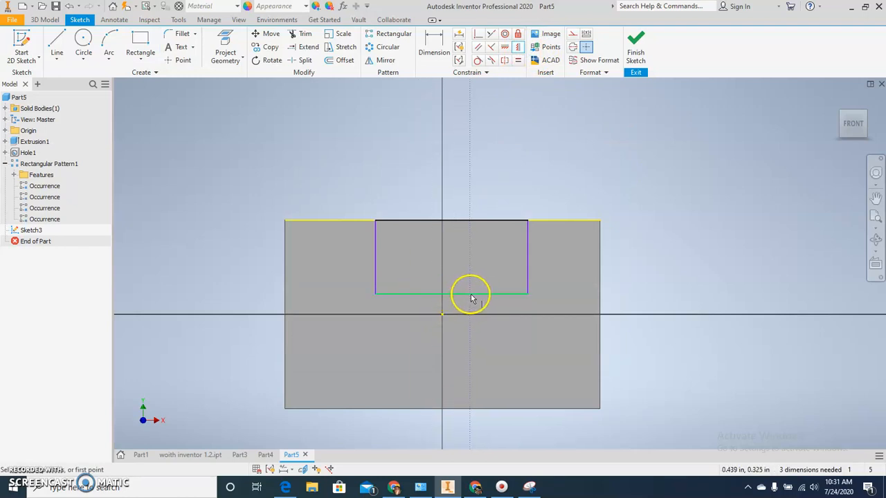
click(451, 295)
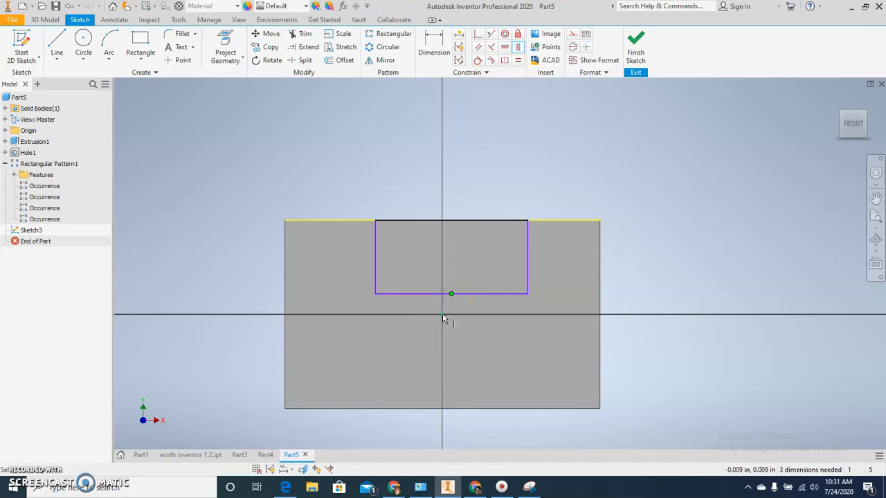
click(442, 316)
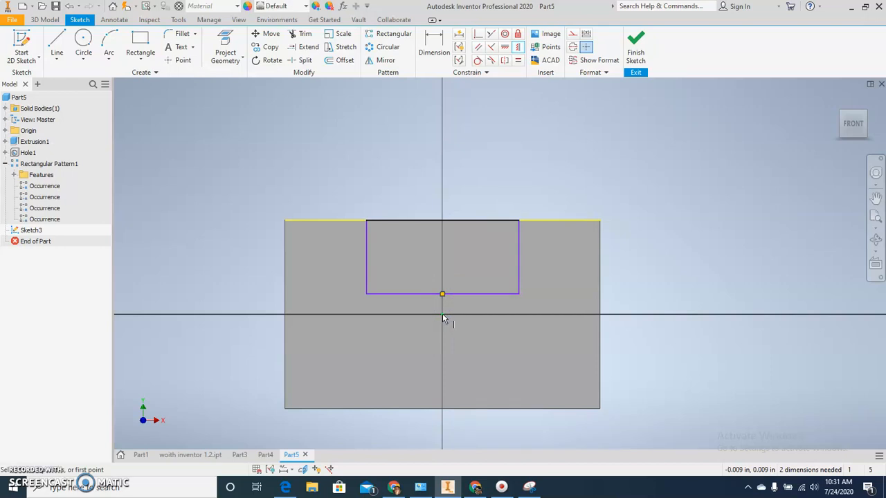
click(440, 335)
- Dimension the rectangle 2 in high and 1.5 in wide, and finish the sketch
click(427, 40)
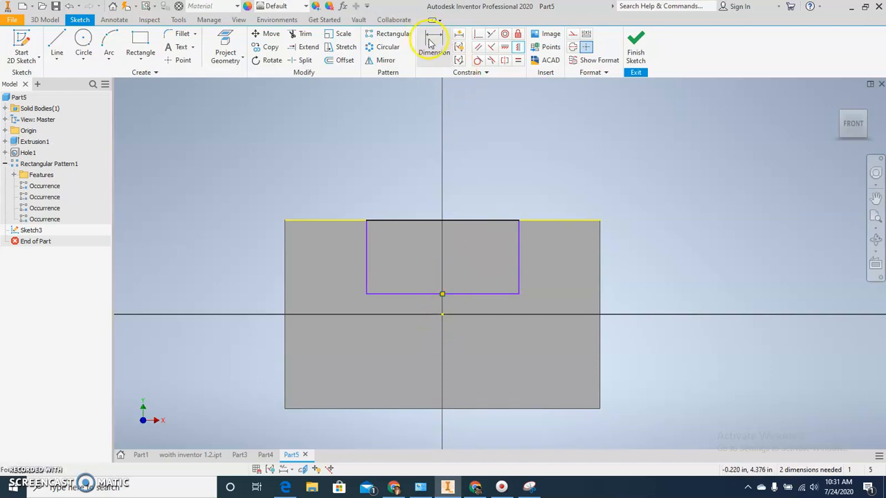
click(430, 41)
click(521, 269)
click(544, 264)
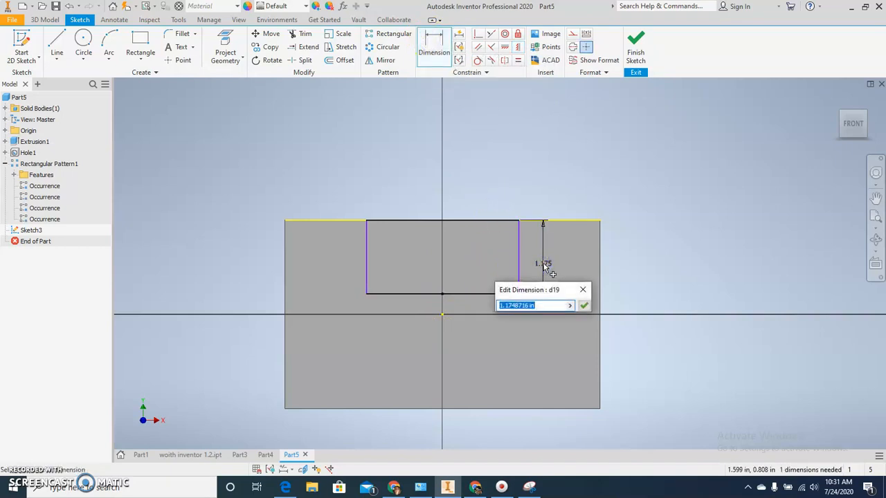
text(2)
key(Return)
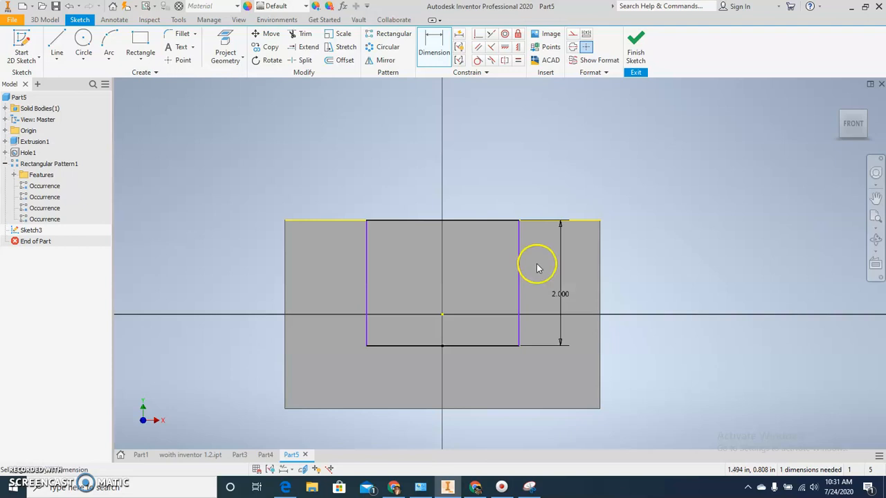
click(481, 346)
click(483, 375)
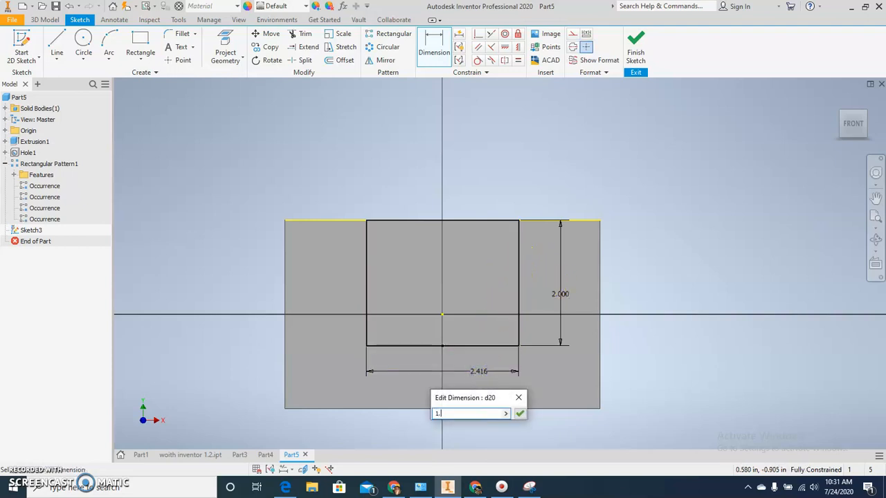
key(Return)
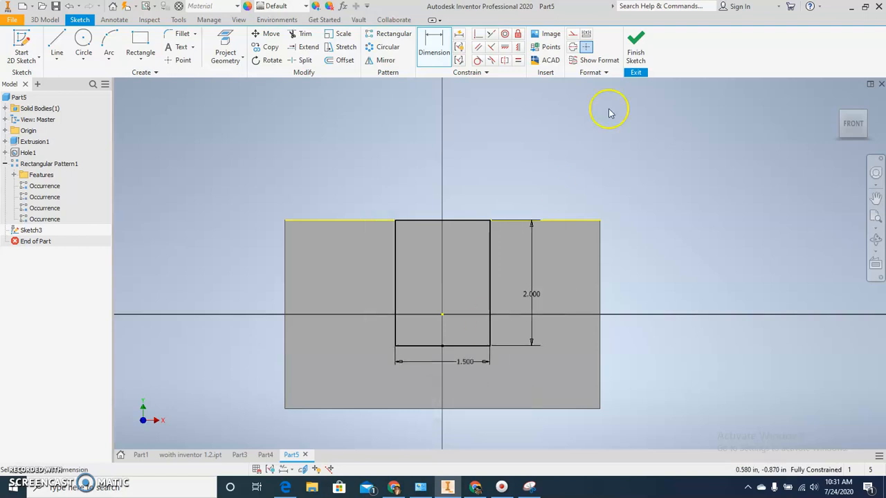
click(636, 44)
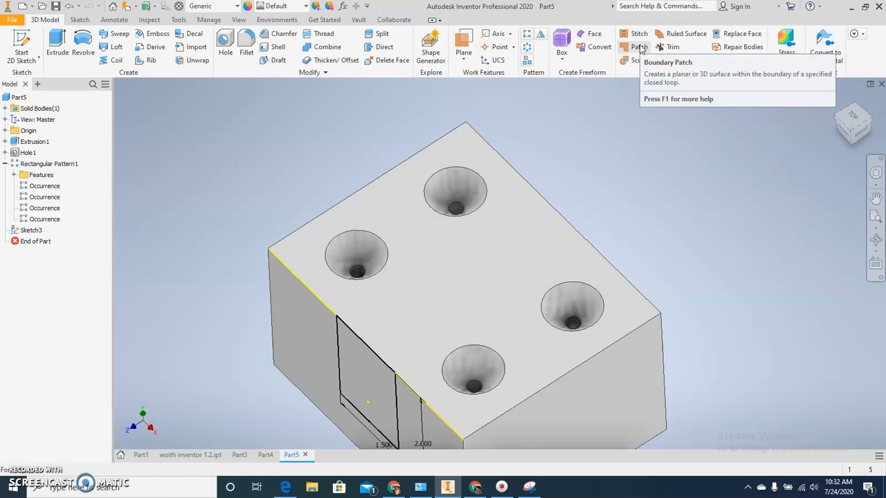
- Extrude the front-face rectangle as a 5.375 in cut running through the whole block between the hole rows
click(642, 28)
middle_drag(563, 122, 538, 98)
click(498, 165)
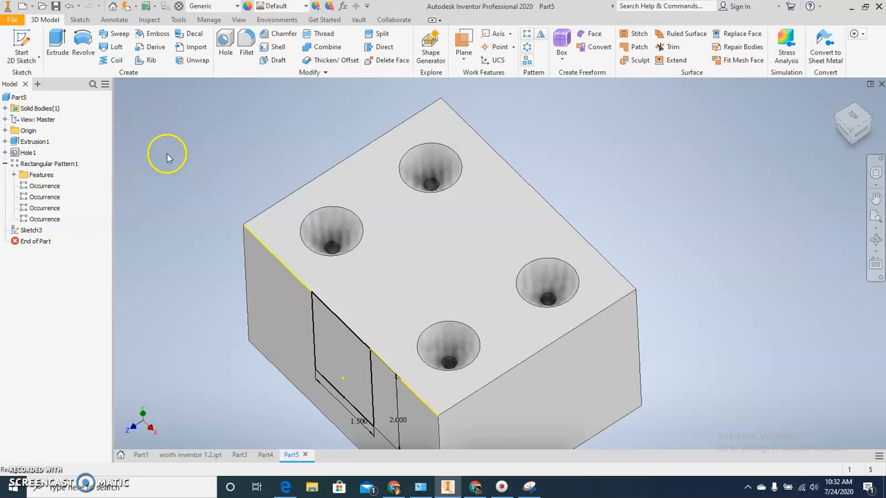
click(54, 44)
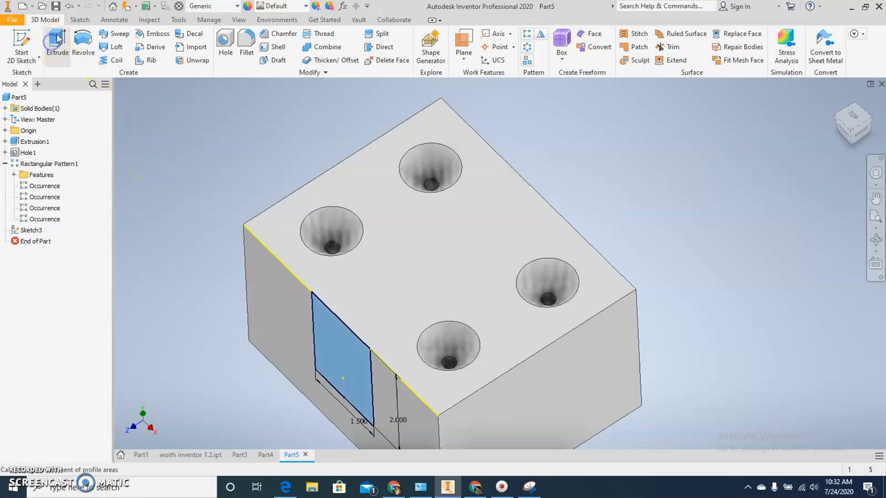
scroll(301, 183, up, 4)
middle_drag(302, 182, 380, 174)
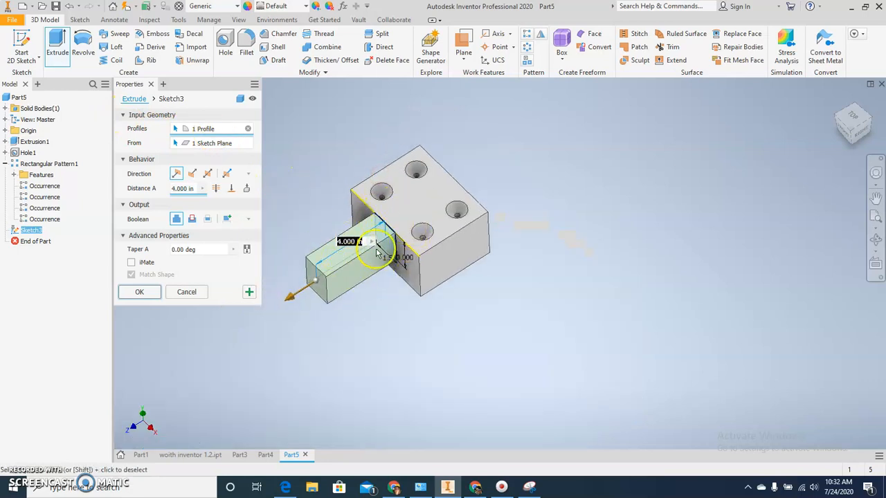
scroll(387, 267, down, 4)
middle_drag(389, 272, 454, 299)
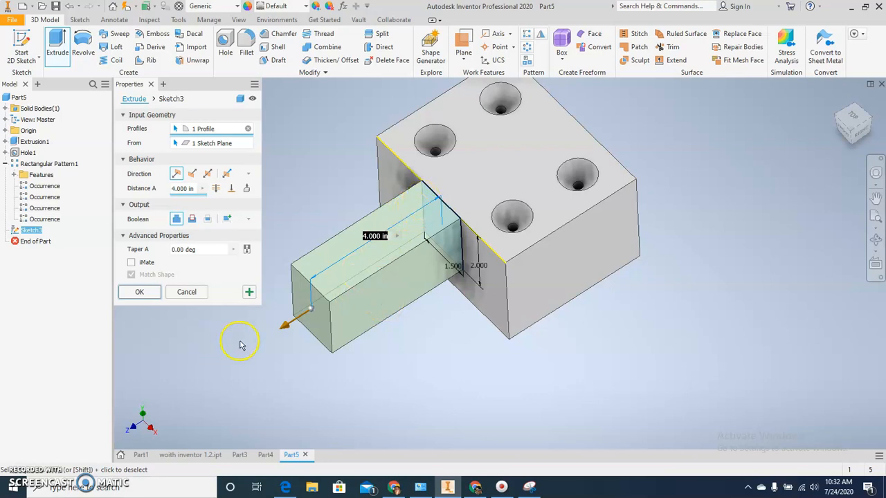
click(192, 219)
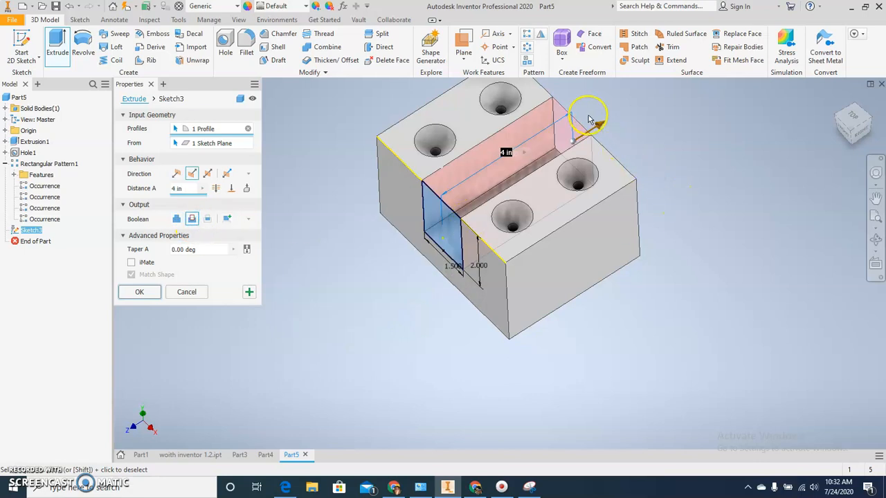
drag(597, 132, 533, 155)
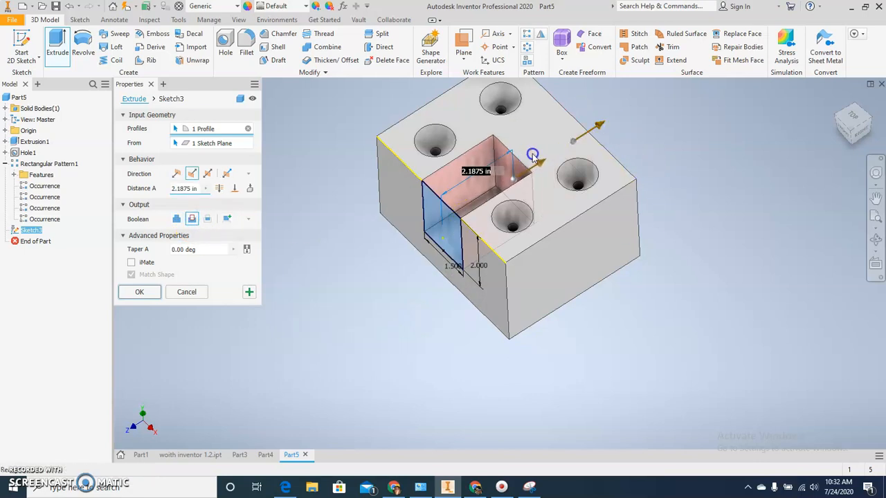
drag(539, 164, 654, 115)
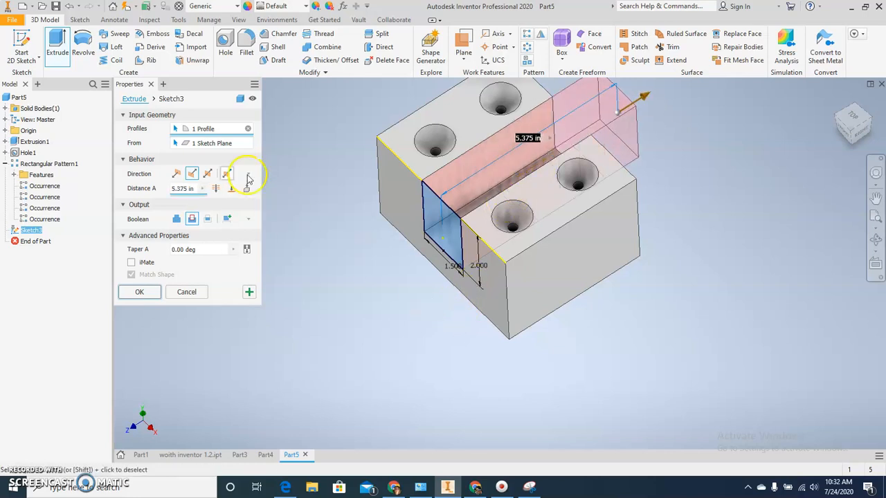
click(135, 292)
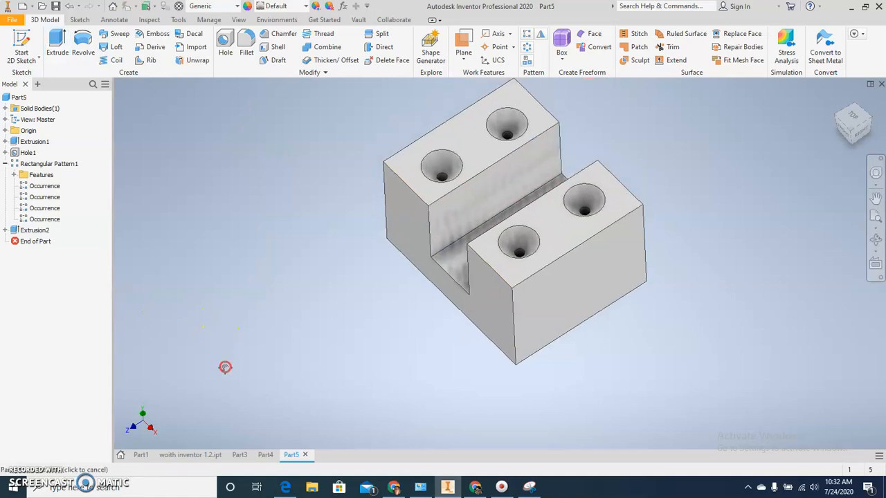
- Switch to Chrome, review the Lesson 1:3 worksheet questions on the alignment constraint and the extrusion cut, and return to Inventor
click(476, 488)
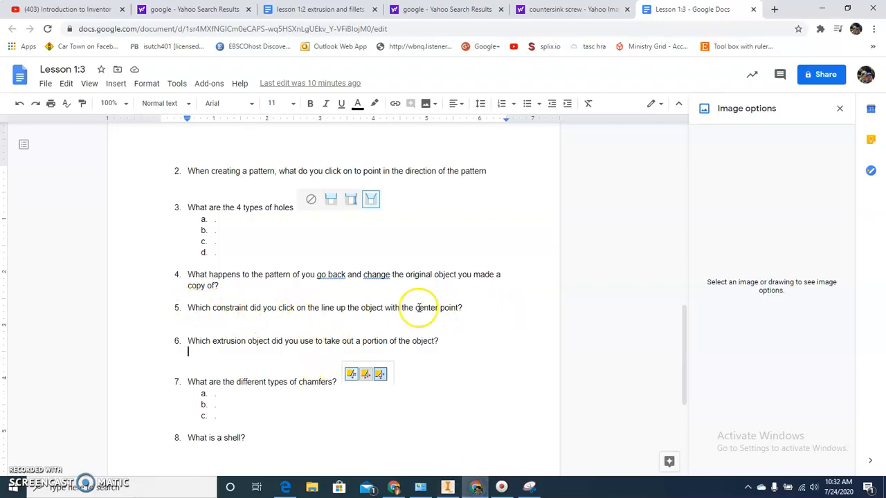
click(226, 318)
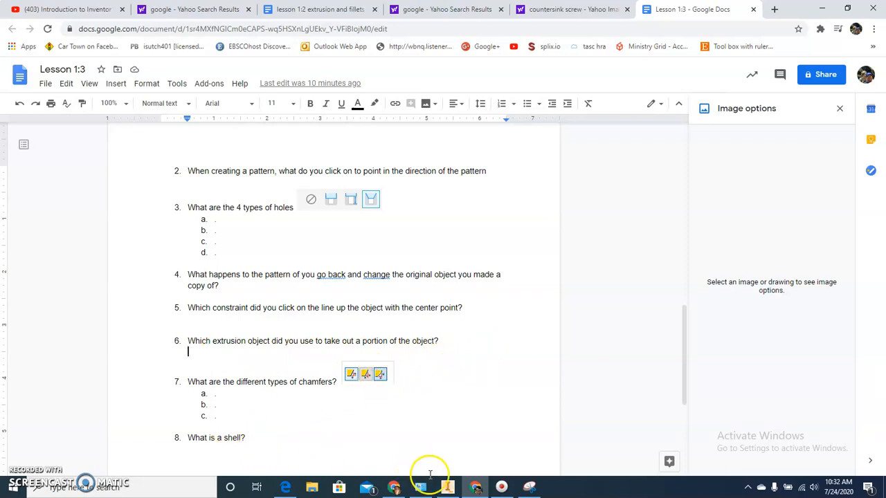
click(447, 486)
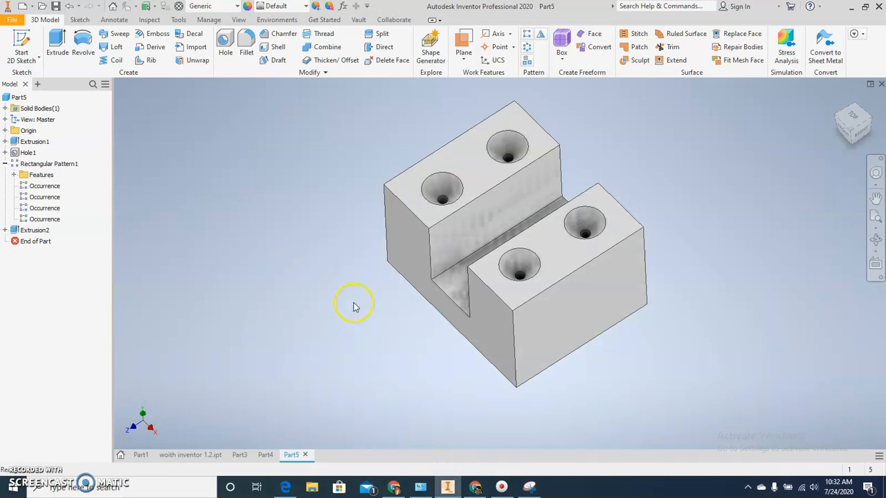
- Chamfer the long outer top edge on the block's right side with an equal distance of 0.5 in
middle_drag(346, 290, 350, 302)
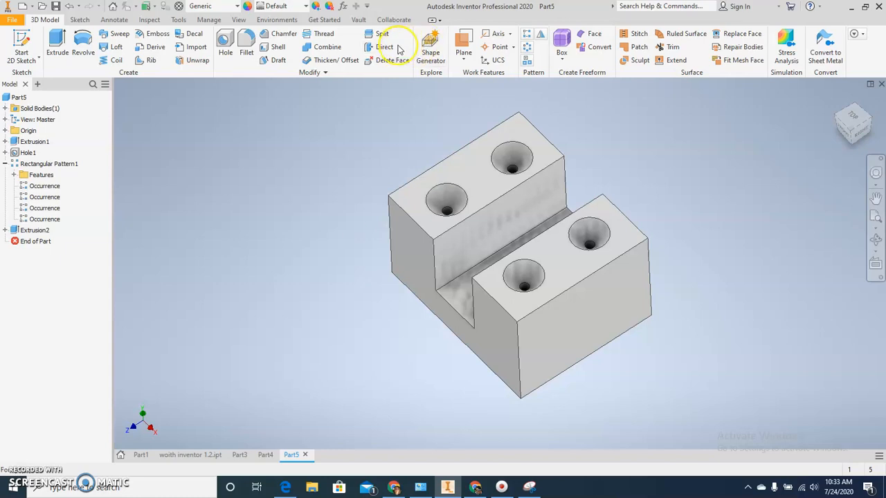
click(284, 35)
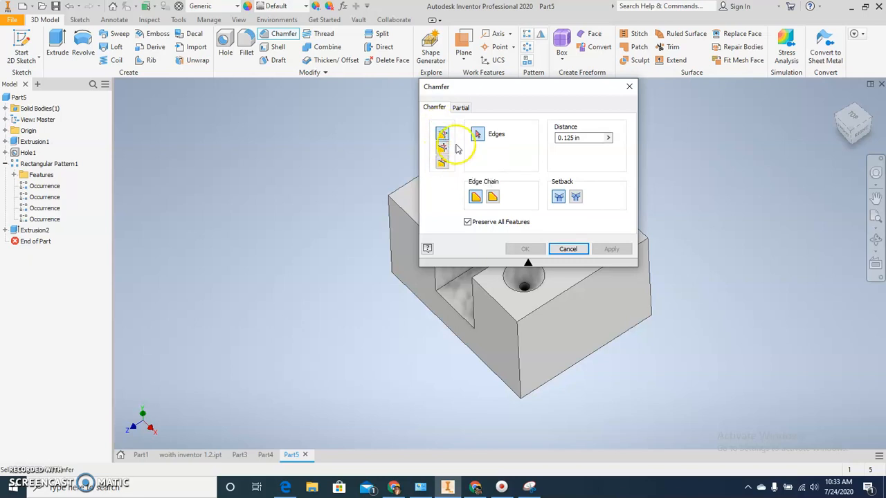
drag(490, 87, 250, 90)
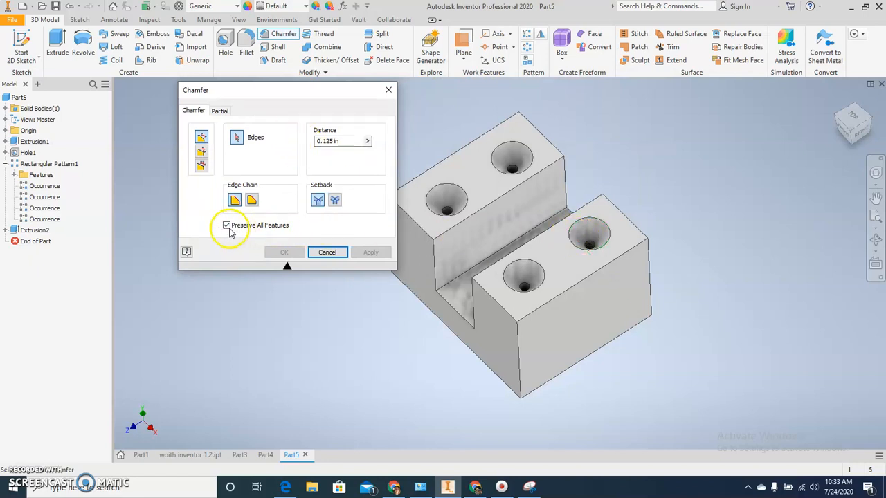
click(563, 299)
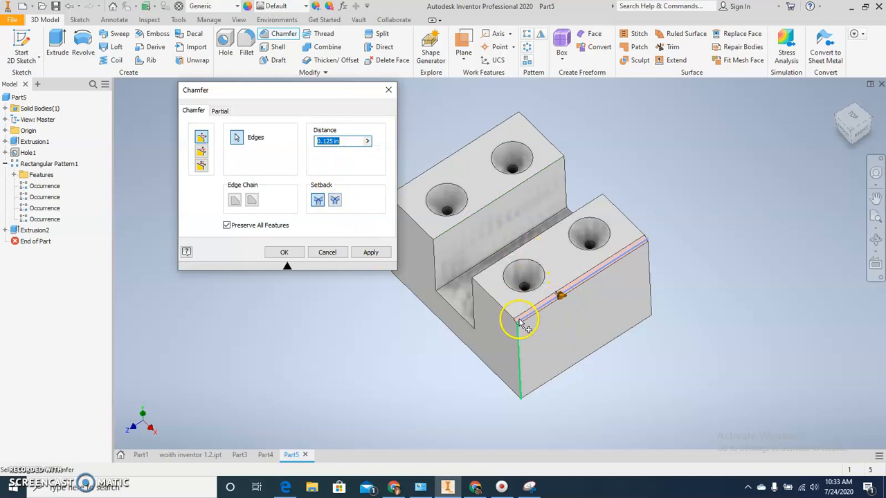
scroll(521, 324, down, 5)
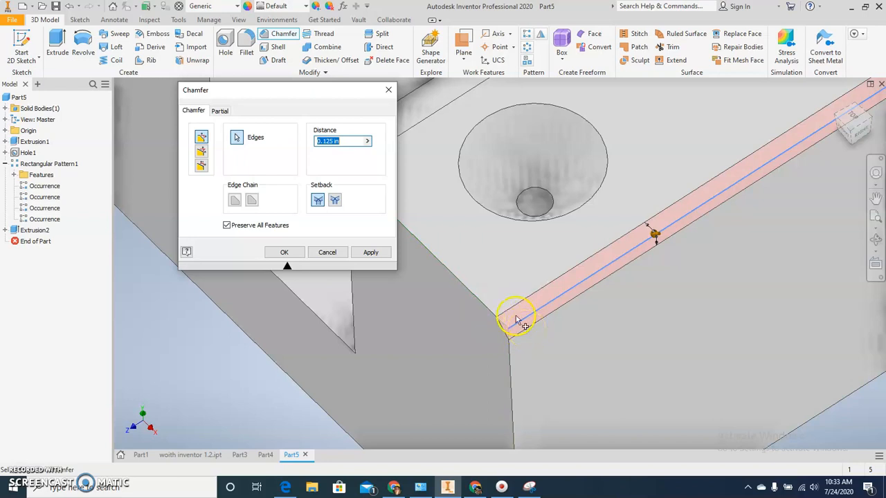
text(.5)
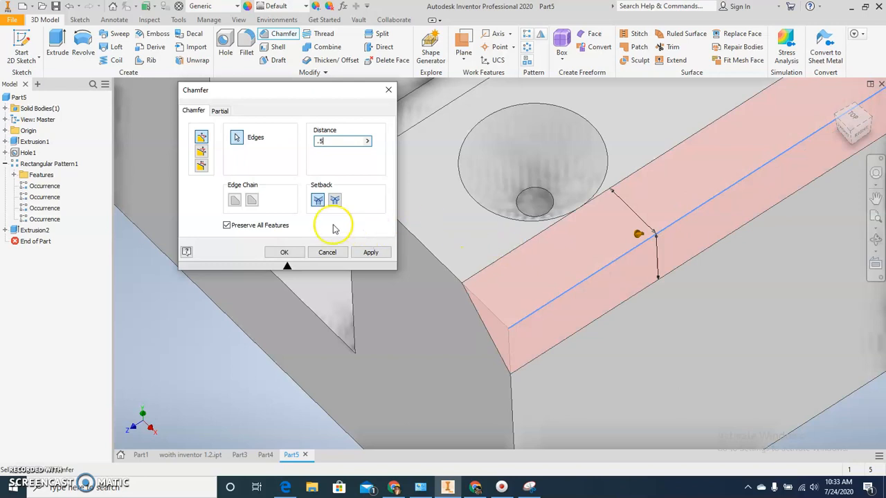
click(288, 252)
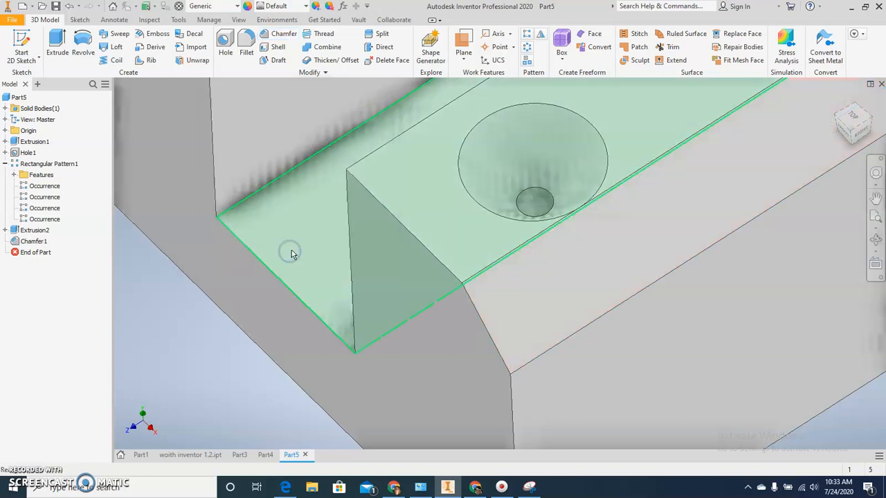
- Chamfer the long outer top edge on the block's left side with a 0.25 in distance and 25° angle, referenced to the side face
scroll(291, 256, down, 5)
shift+middle_drag(243, 297, 350, 279)
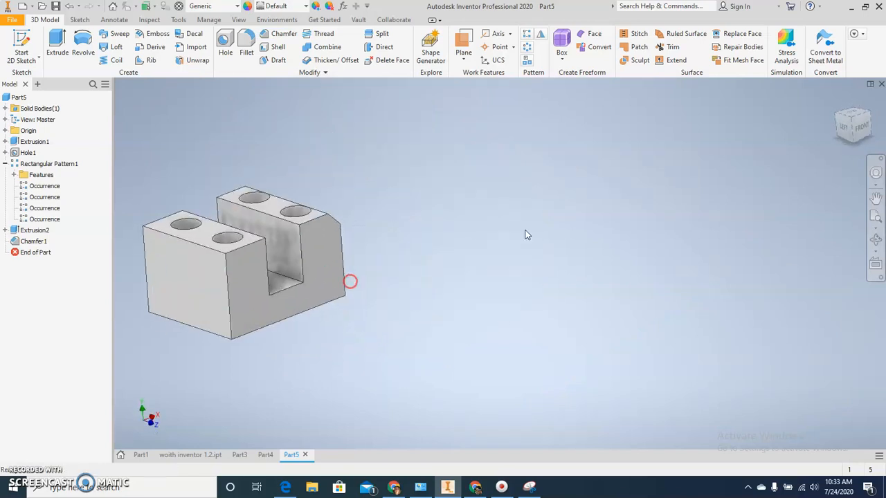
click(853, 124)
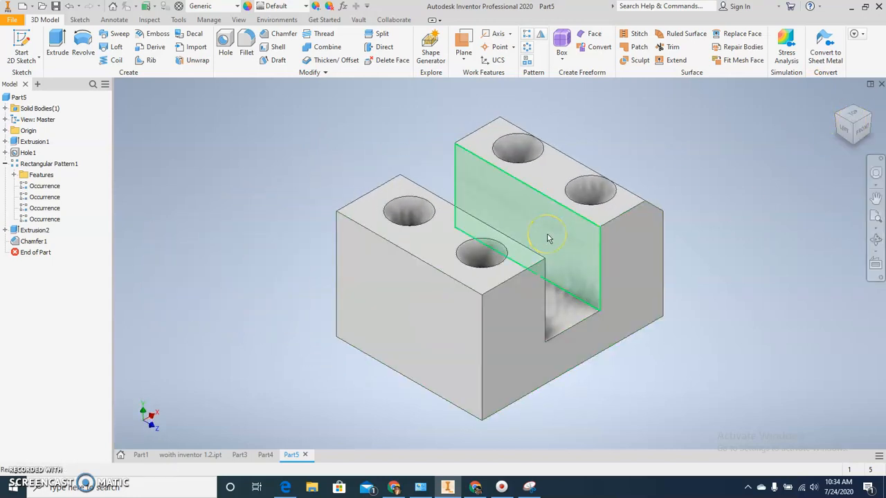
click(566, 254)
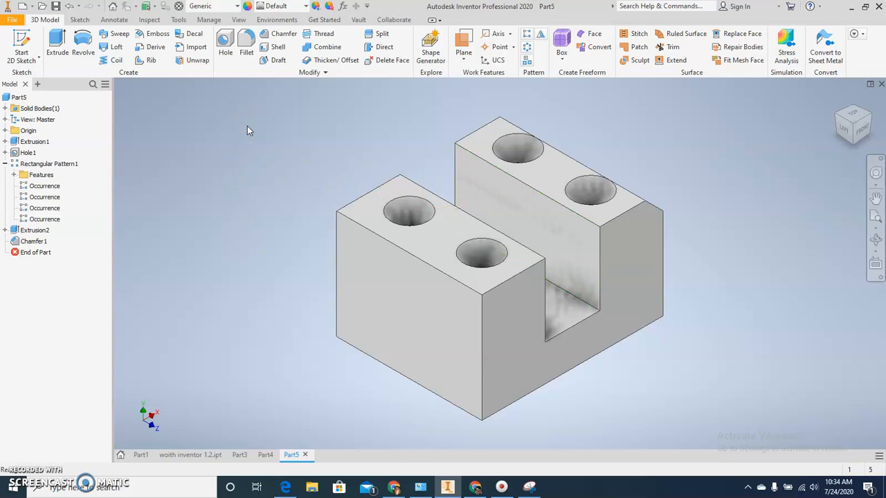
click(287, 33)
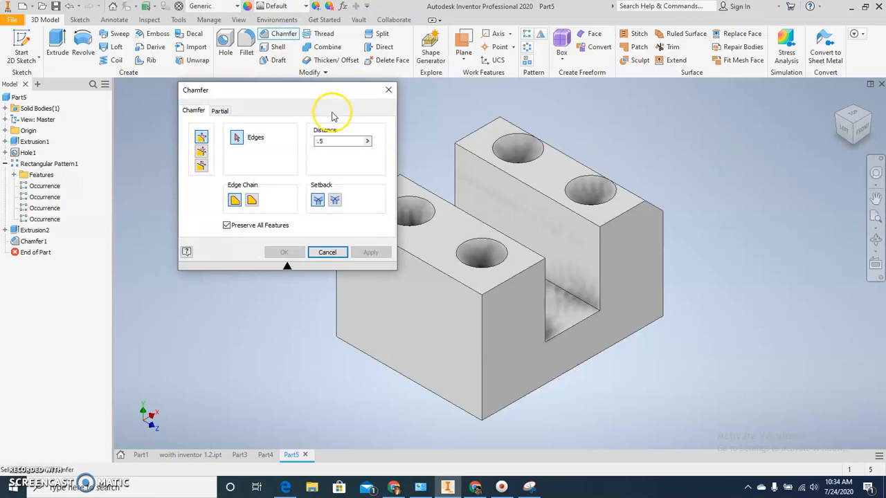
click(257, 156)
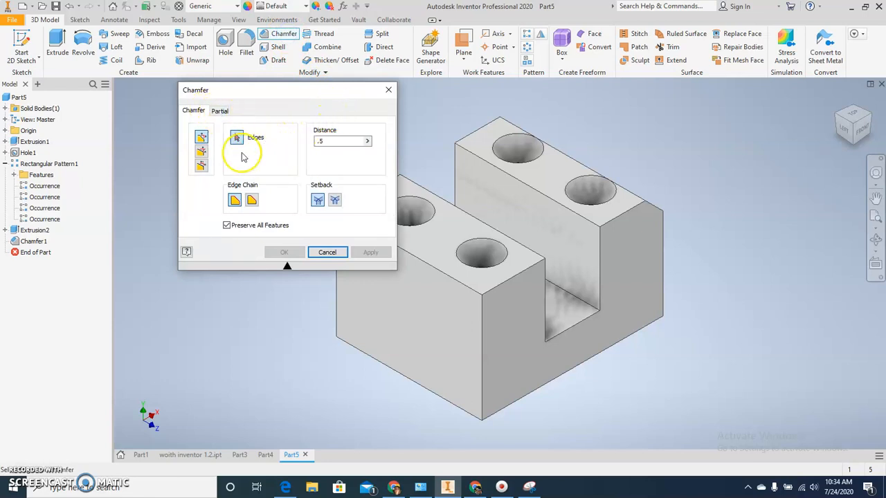
click(200, 154)
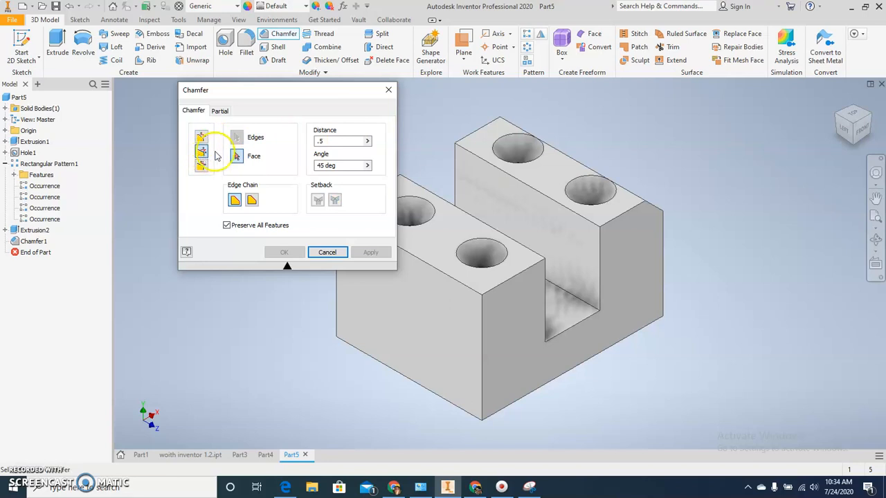
click(331, 141)
drag(331, 141, 294, 144)
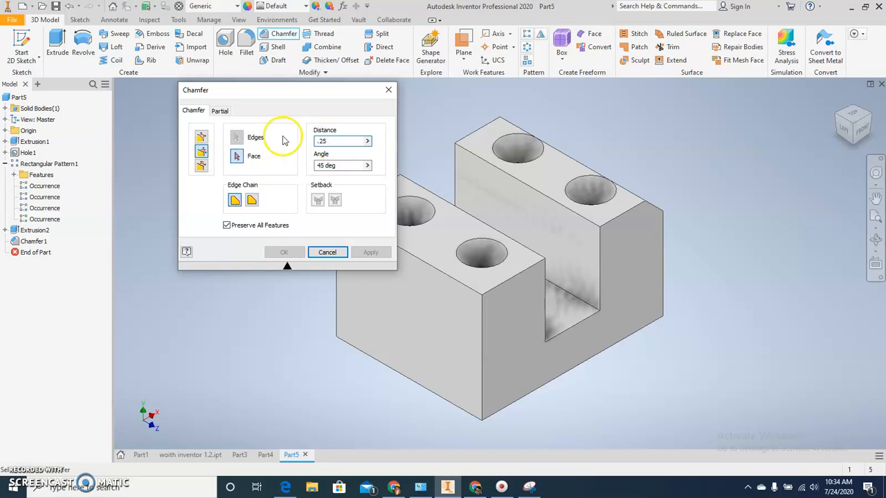
drag(347, 165, 251, 167)
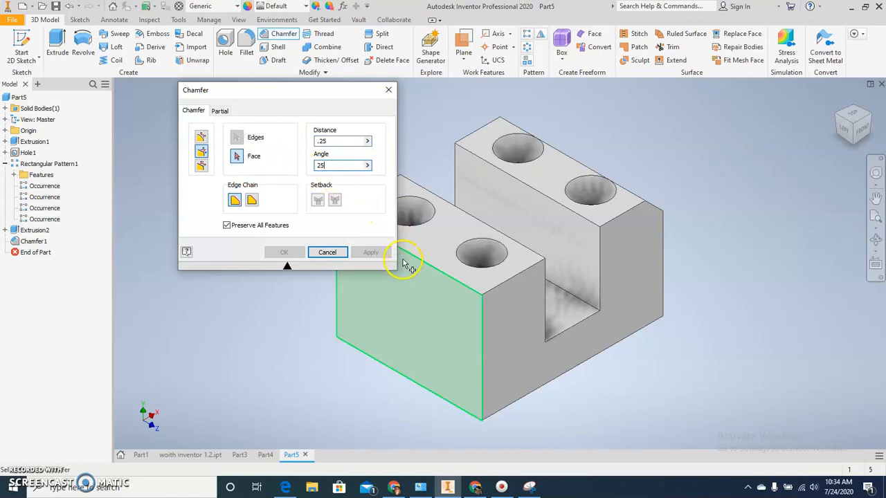
click(407, 291)
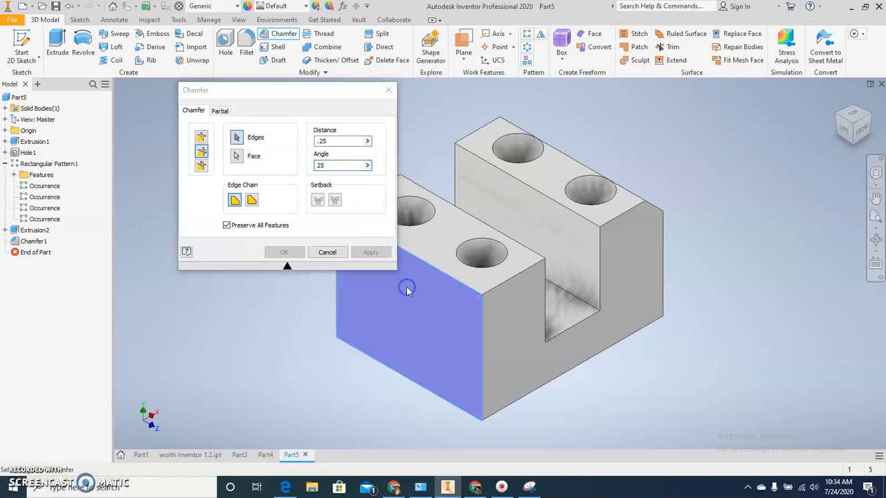
click(423, 262)
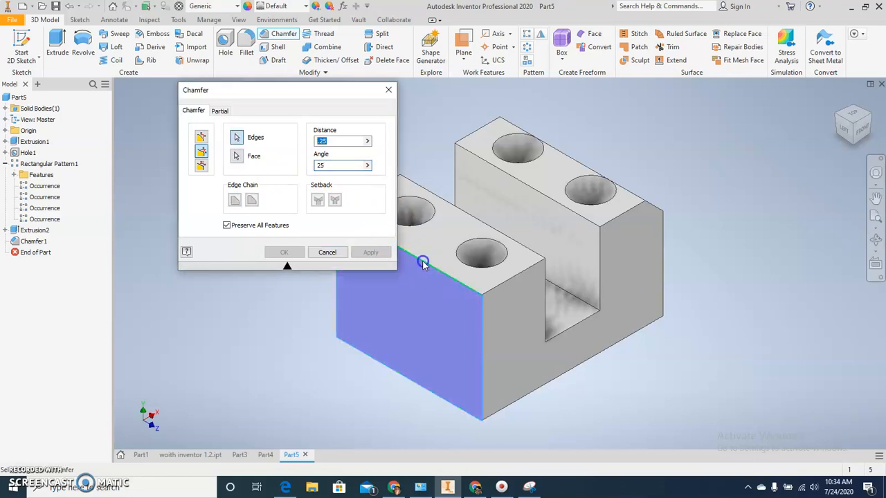
click(283, 254)
scroll(492, 311, up, 3)
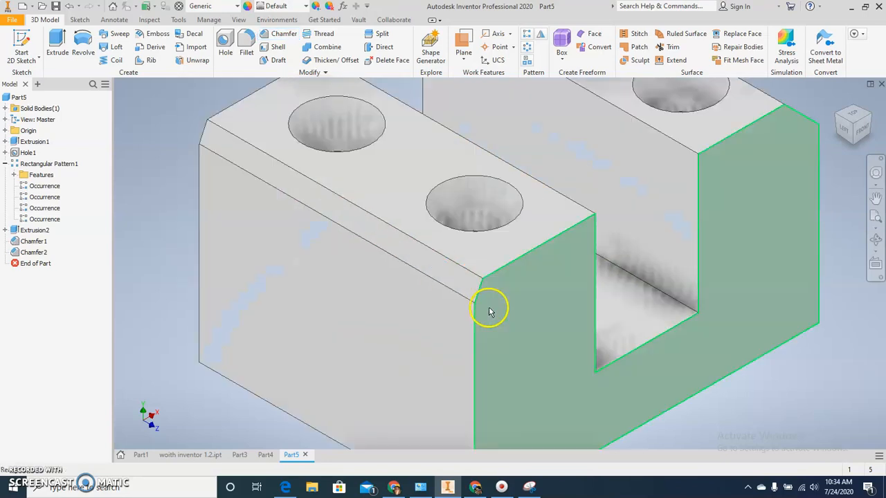
scroll(489, 311, up, 2)
scroll(485, 306, down, 3)
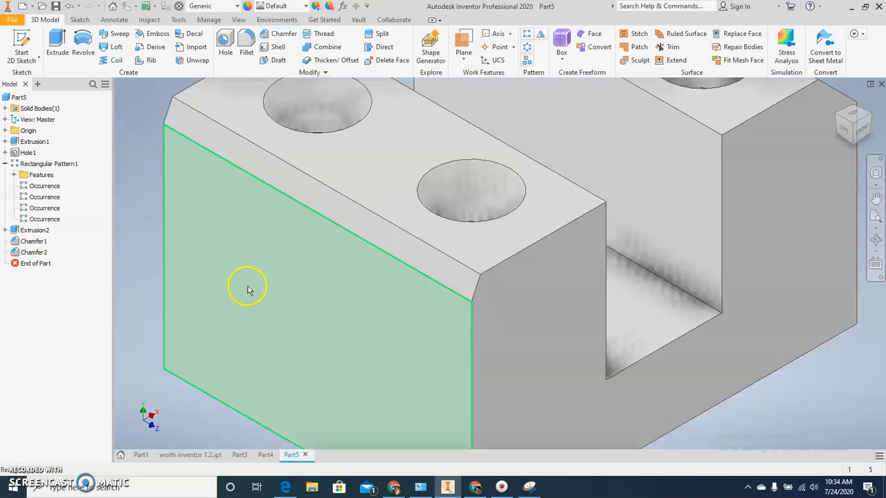
- Delete the left-side chamfer and recreate it on the same edge, 0.25 in at 25°, referenced to the top face instead
right_click(21, 254)
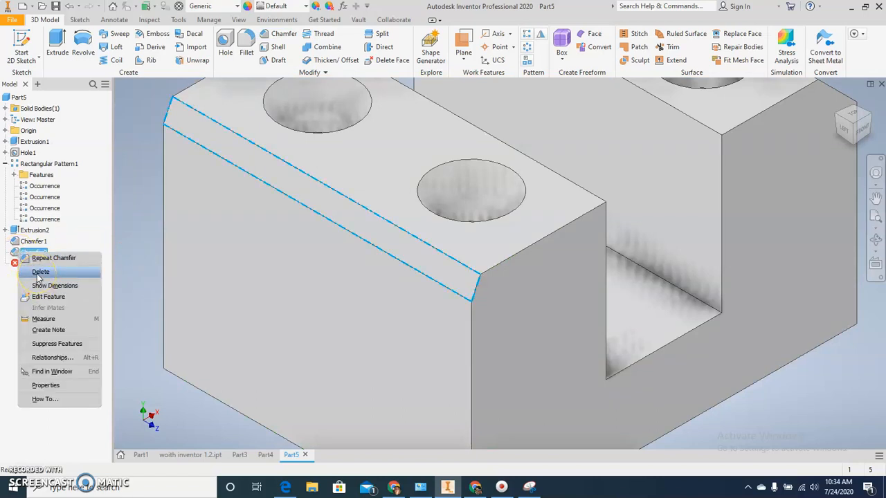
click(40, 272)
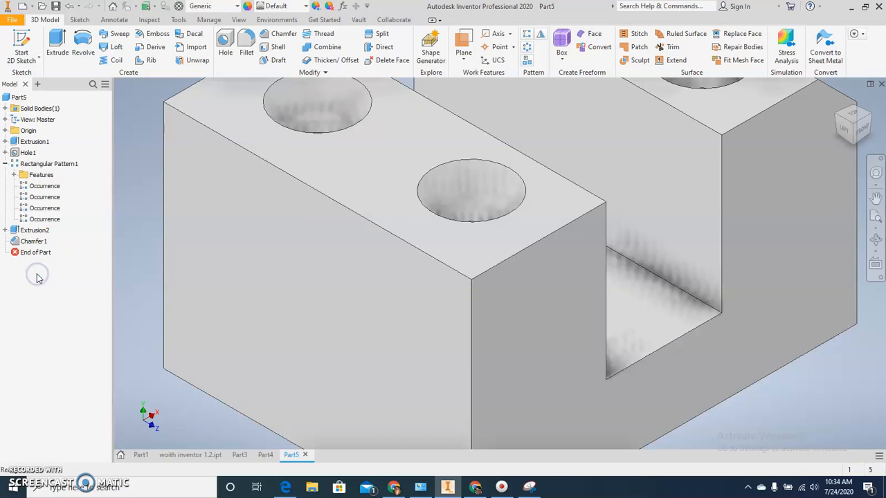
click(270, 34)
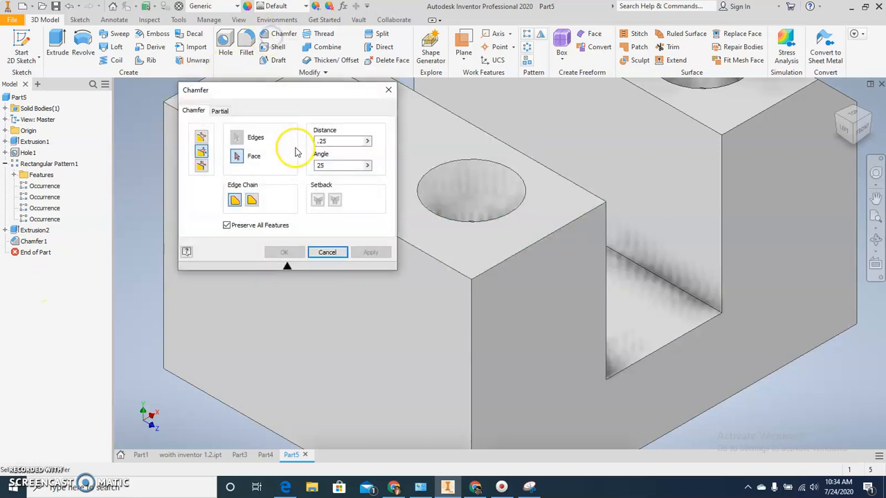
click(443, 236)
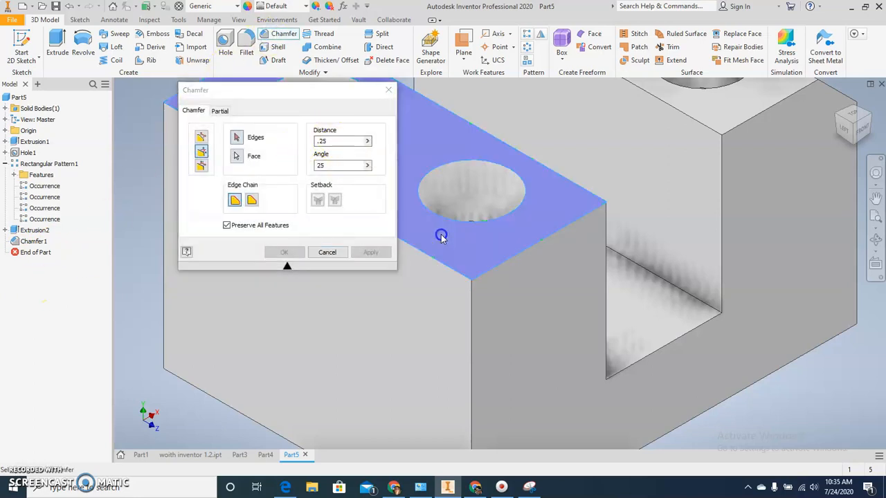
click(432, 261)
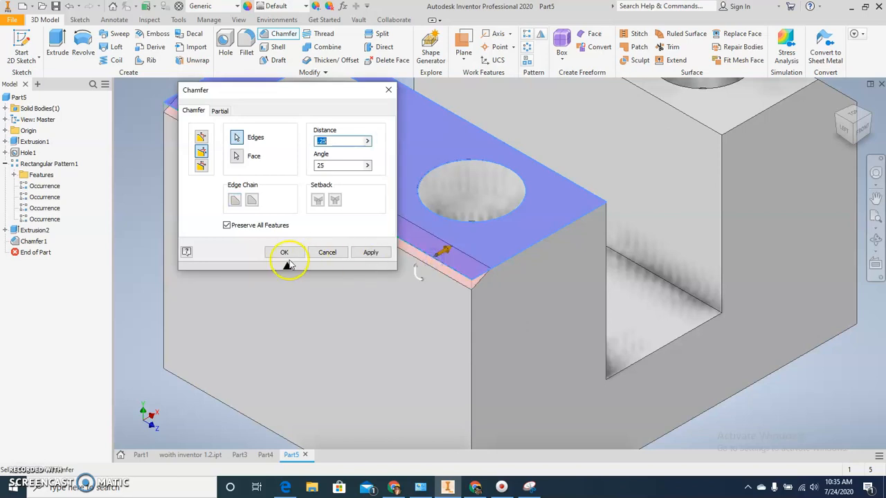
click(284, 253)
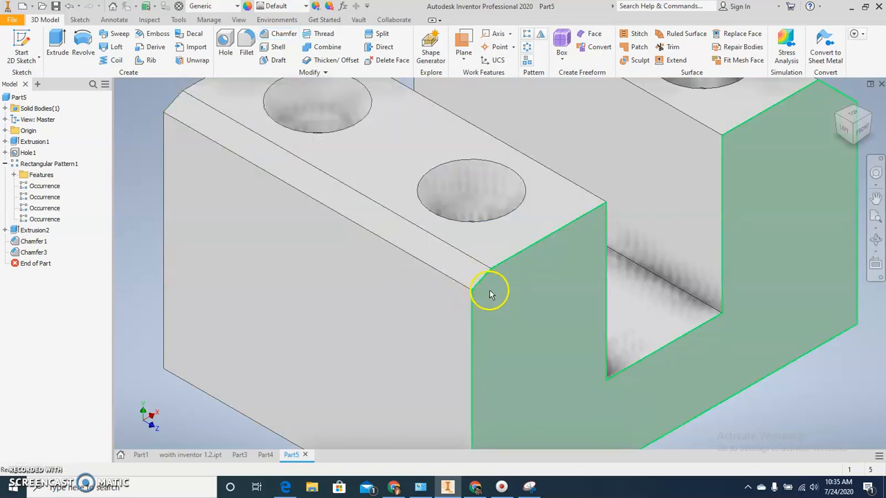
- Compare the two left-side chamfer versions in the front view by undoing and redoing the last two changes
click(868, 131)
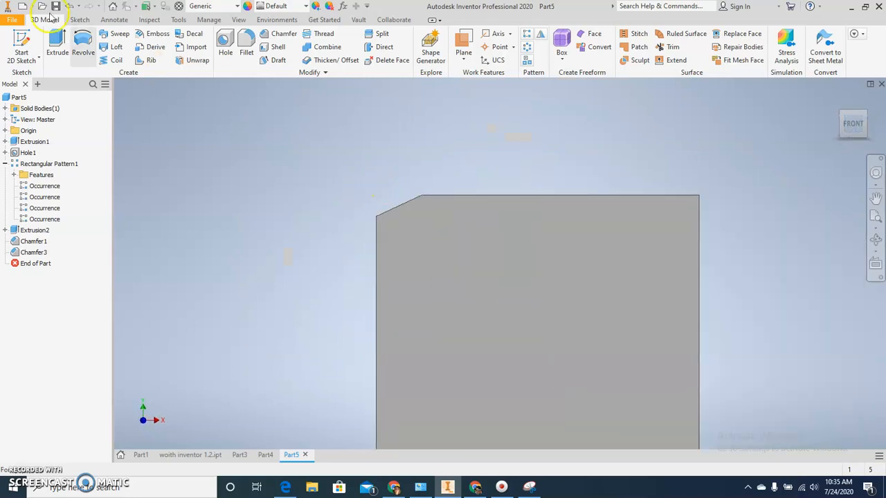
click(70, 7)
click(69, 6)
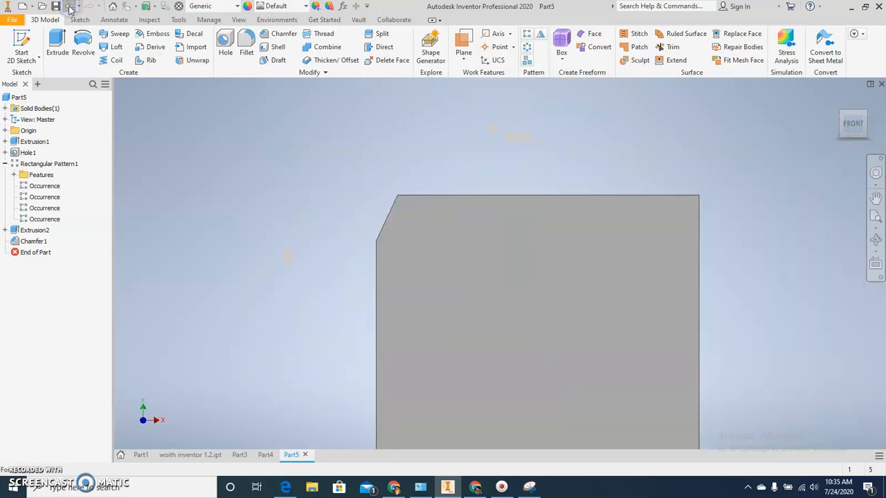
click(88, 7)
click(89, 7)
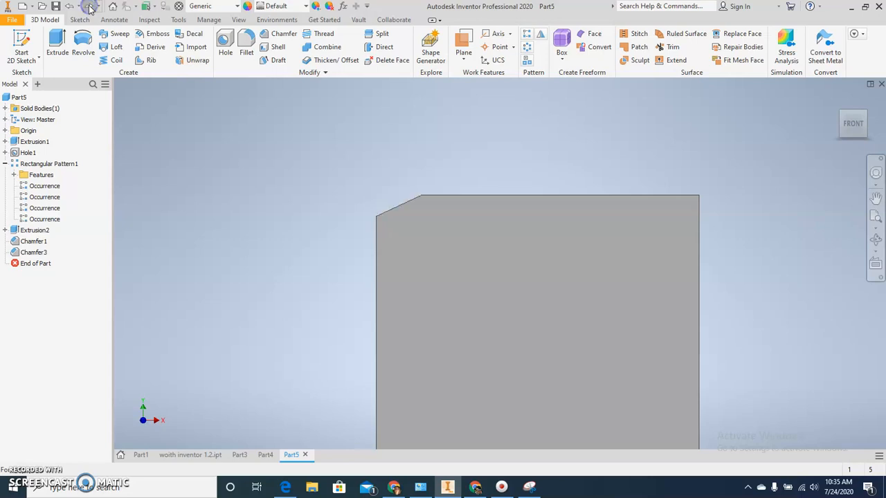
- Shell the block with 0.1 in walls and its bottom face removed, and undo the shell
mouse_move(232, 165)
shift+middle_down()
mouse_move(275, 170)
mouse_move(259, 187)
mouse_move(243, 159)
shift+middle_up()
scroll(261, 170, down, 5)
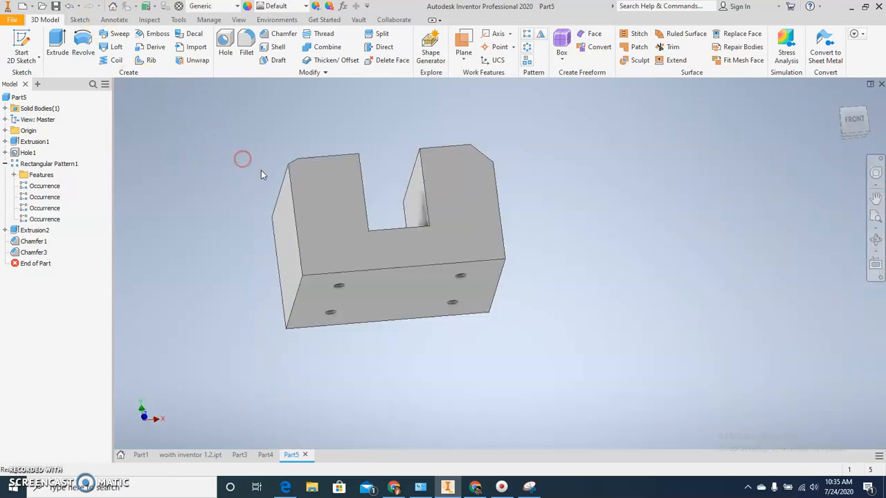
shift+middle_drag(305, 199, 285, 168)
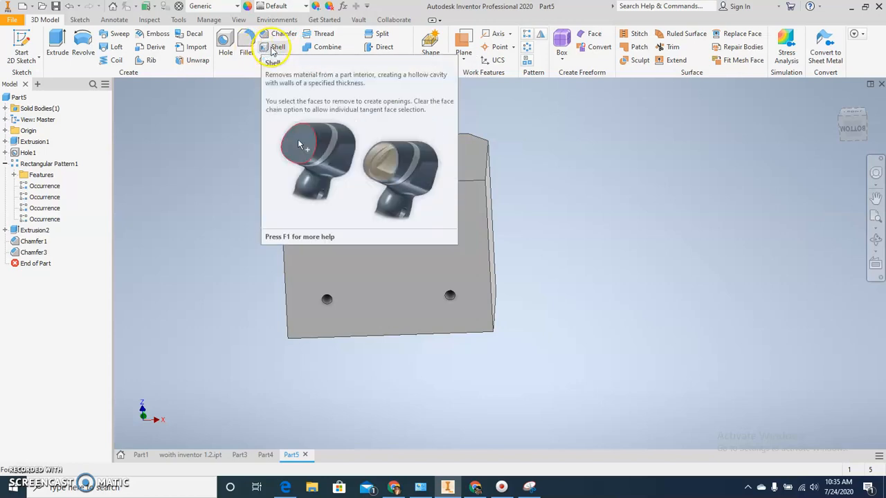
click(271, 49)
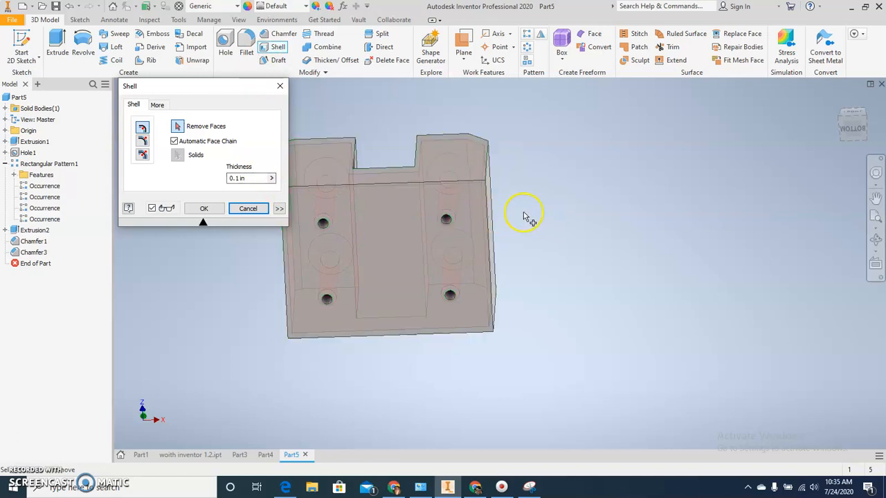
click(382, 222)
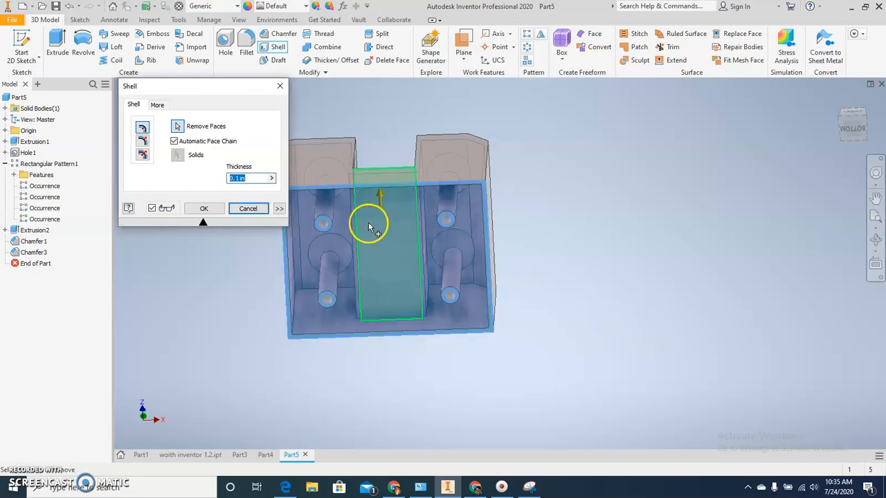
click(203, 209)
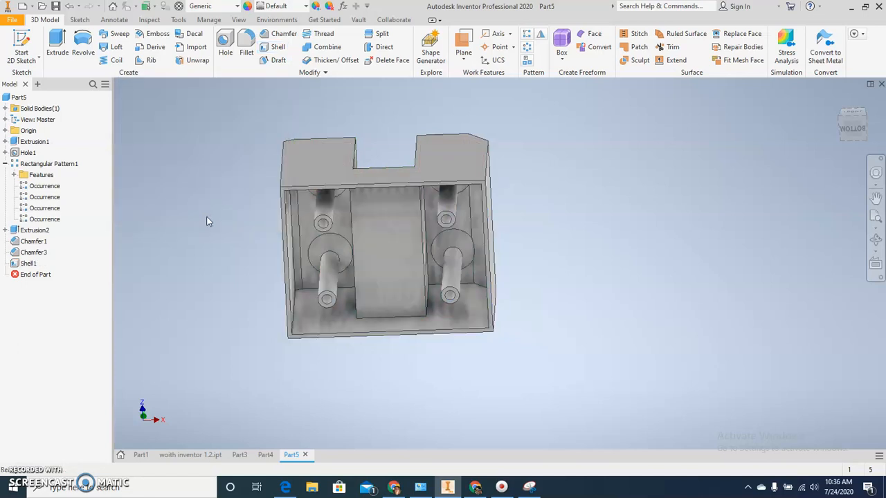
key(ctrl+z)
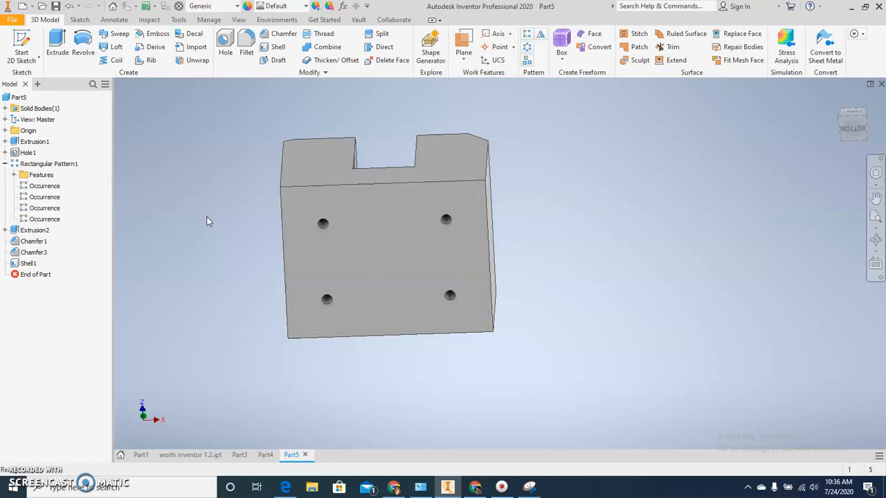
- Try shelling the block with 0.1 in walls without removing any face, and delete that shell
click(276, 46)
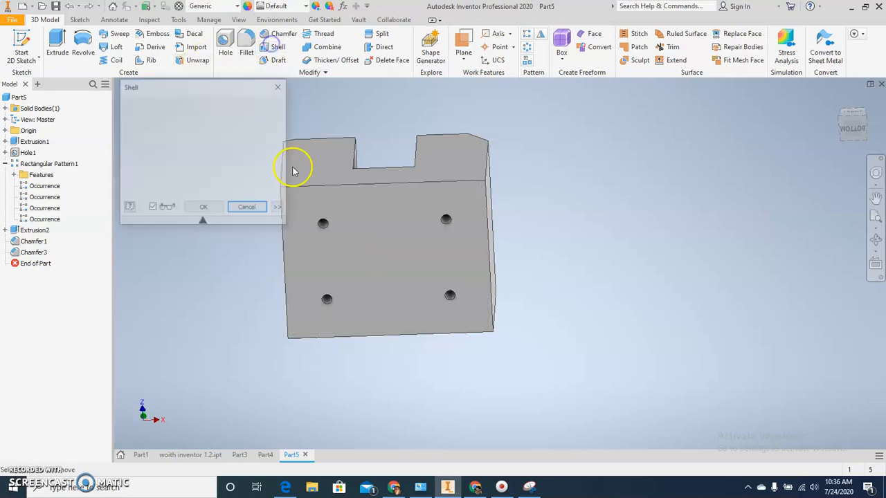
click(203, 207)
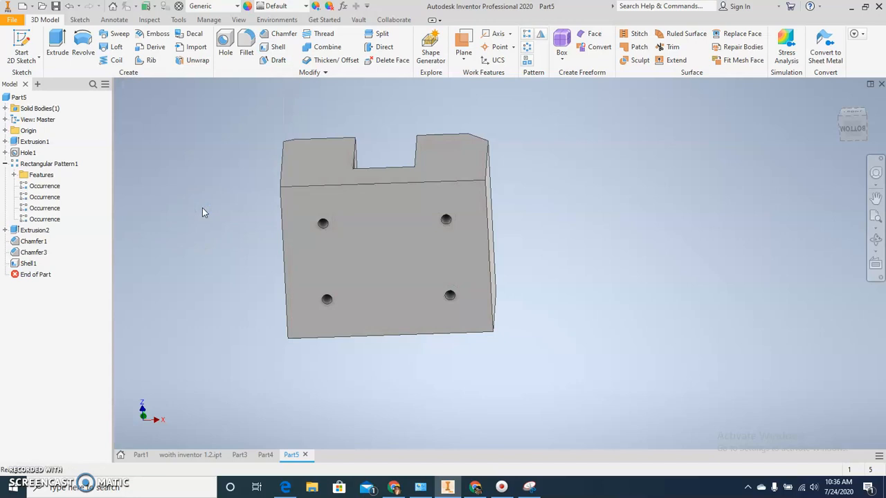
click(278, 46)
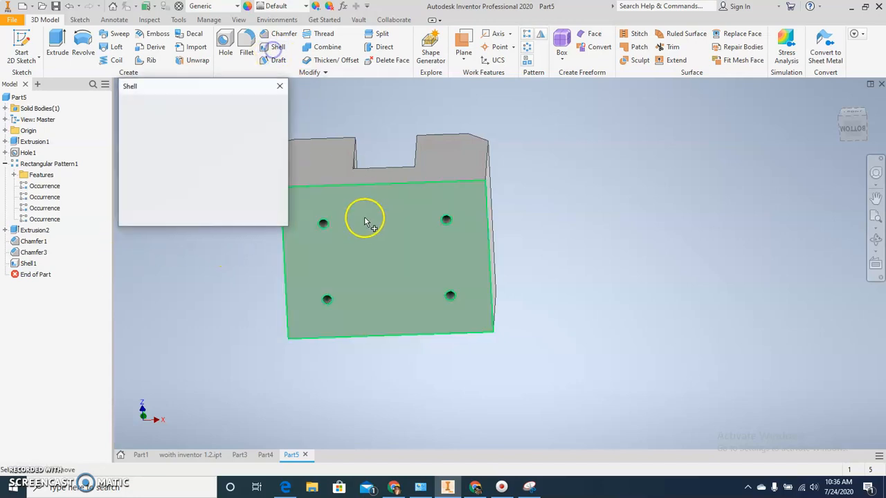
click(365, 223)
click(247, 211)
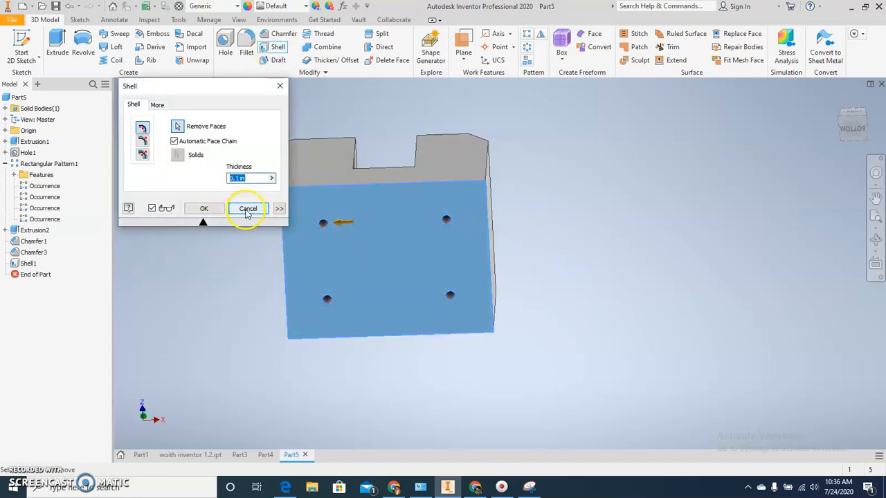
right_click(24, 263)
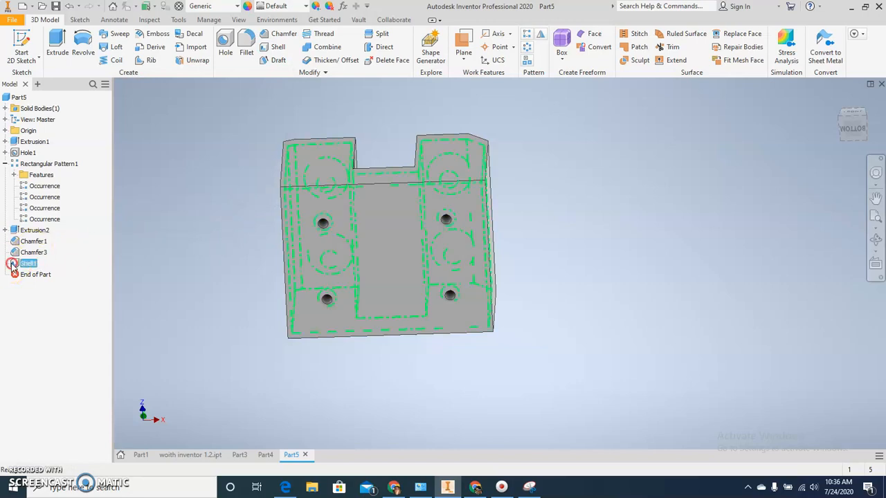
click(28, 282)
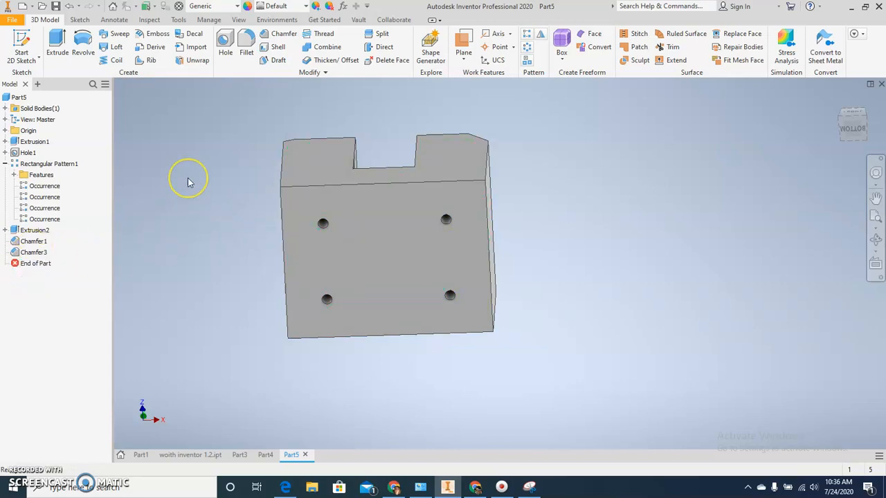
- Shell the block with 0.1 in walls, removing its bottom face
click(274, 49)
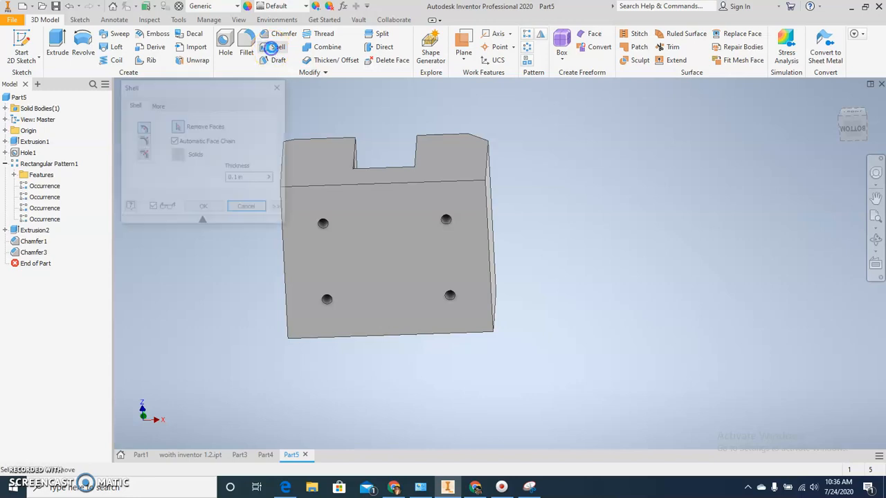
click(392, 221)
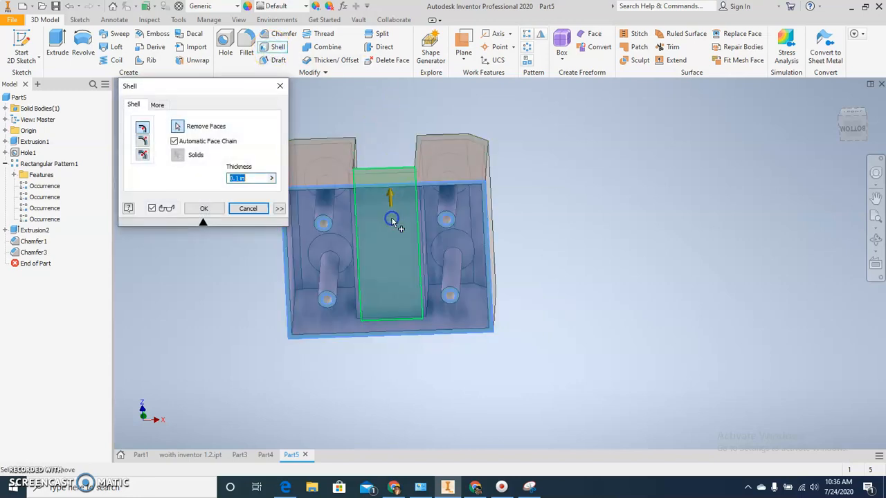
click(203, 208)
shift+middle_drag(249, 258, 11, 243)
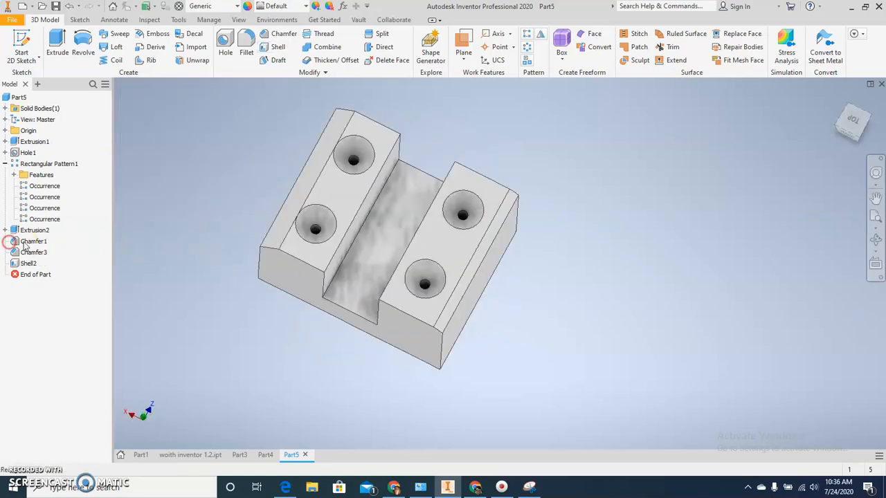
shift+middle_drag(423, 281, 427, 270)
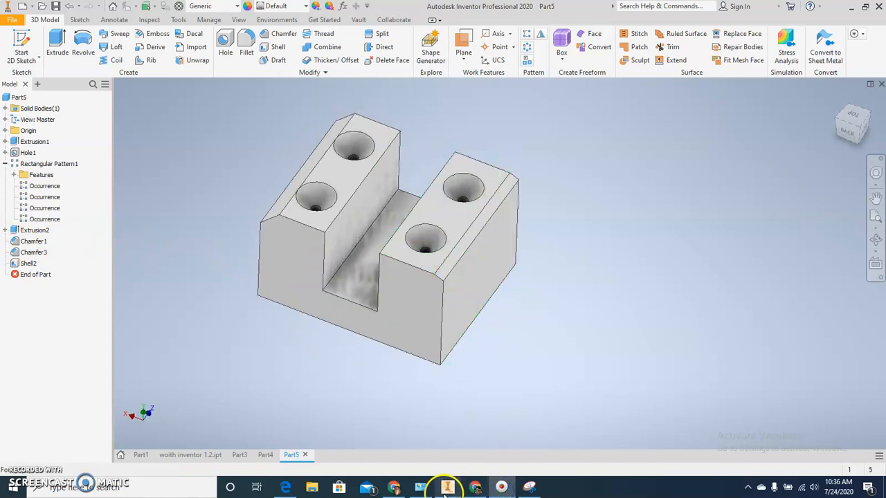
- Review the Lesson 1:3 questions on rectangles, patterns, holes, chamfers and shells in Google Docs, and return to Inventor
click(475, 488)
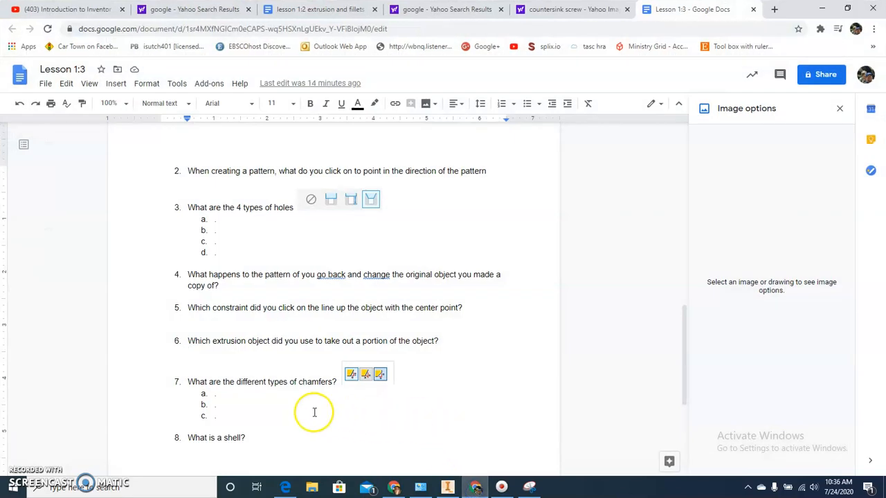
scroll(311, 411, down, 1)
scroll(325, 397, up, 1)
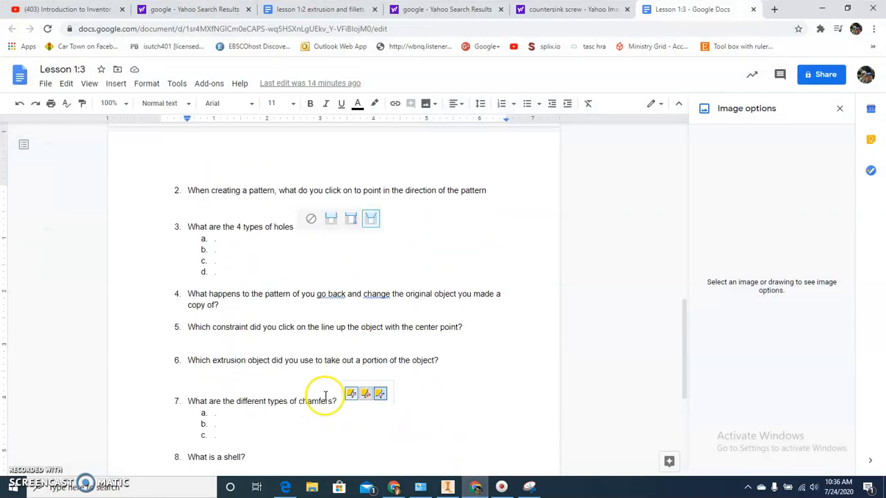
scroll(325, 397, up, 10)
scroll(326, 395, down, 4)
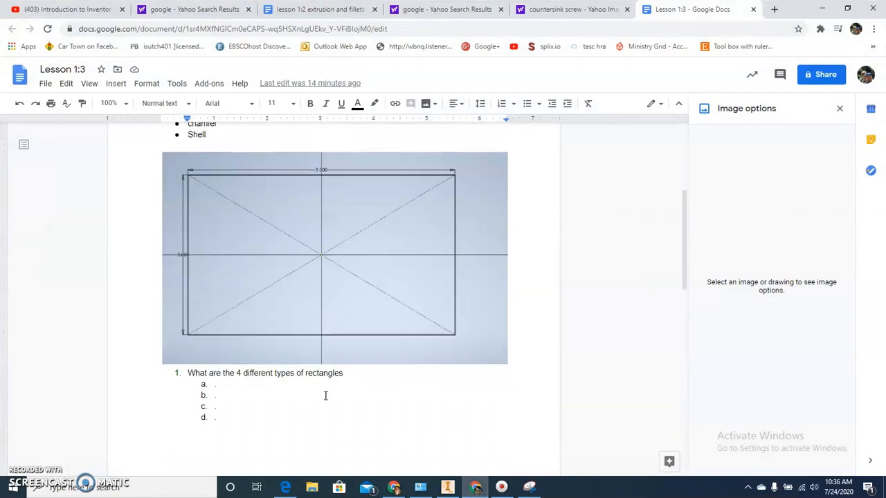
scroll(325, 395, down, 3)
mouse_move(449, 488)
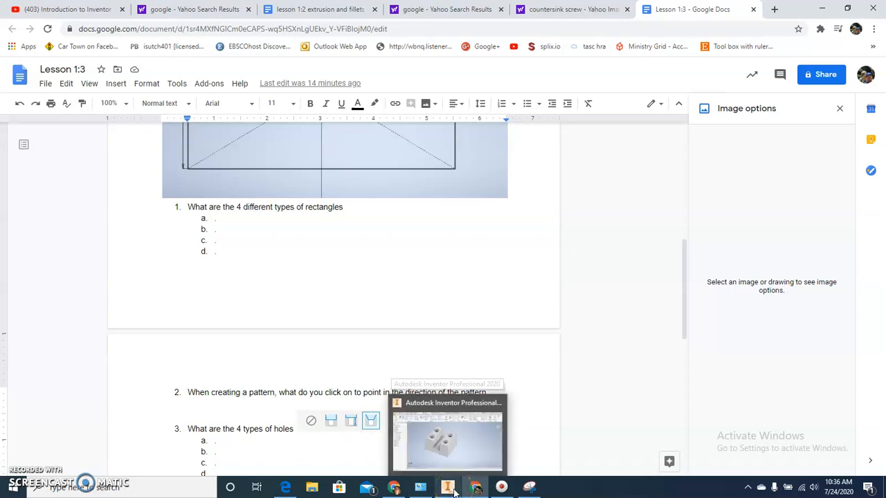
click(407, 439)
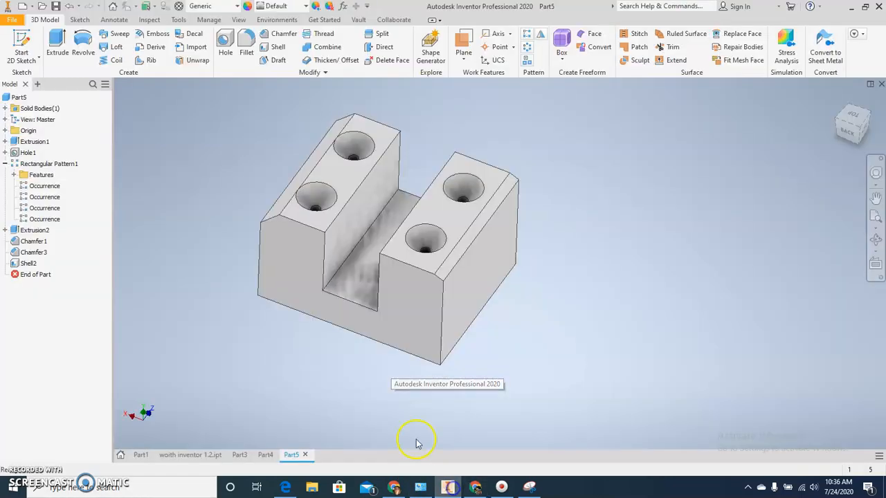
- Save the part in the inventor tutorials folder with the same name prefix as the existing files, ending in "inventor 1.3"
click(14, 21)
mouse_move(31, 136)
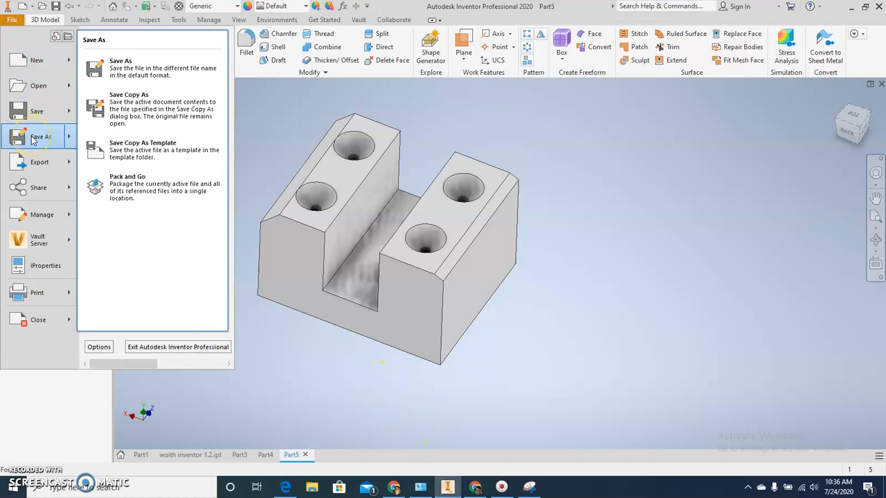
click(122, 111)
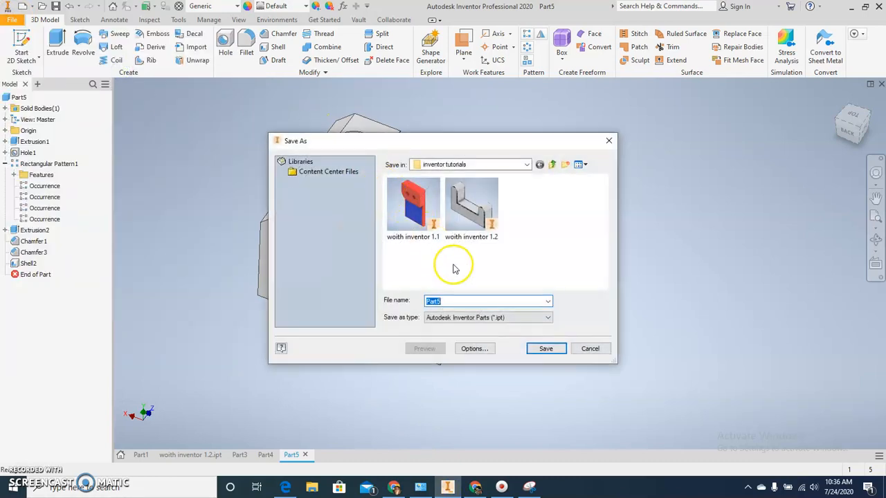
text(WOITH)
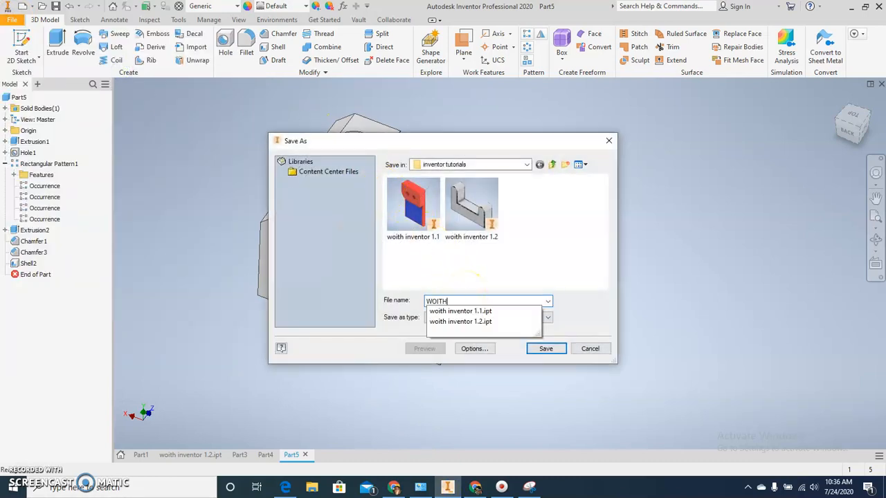
key(BackSpace)
key(BackSpace)
key(BackSpace)
key(BackSpace)
key(BackSpace)
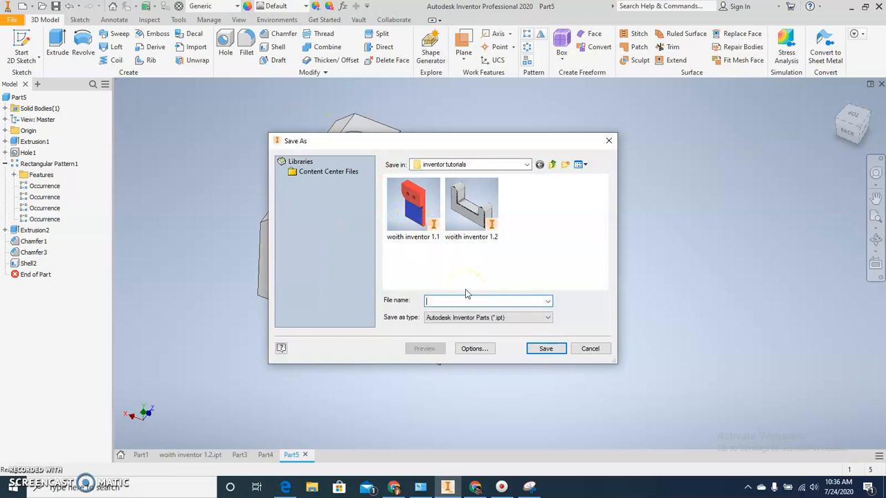
text(woith inven)
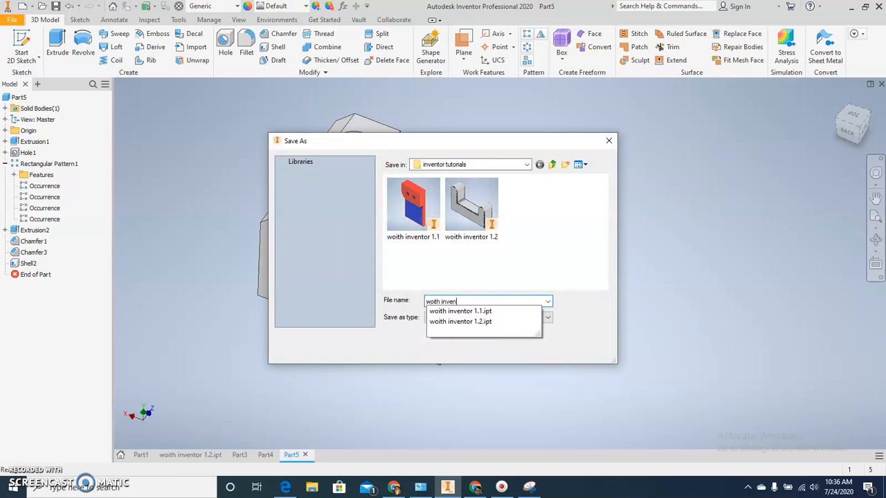
text(tor 1.)
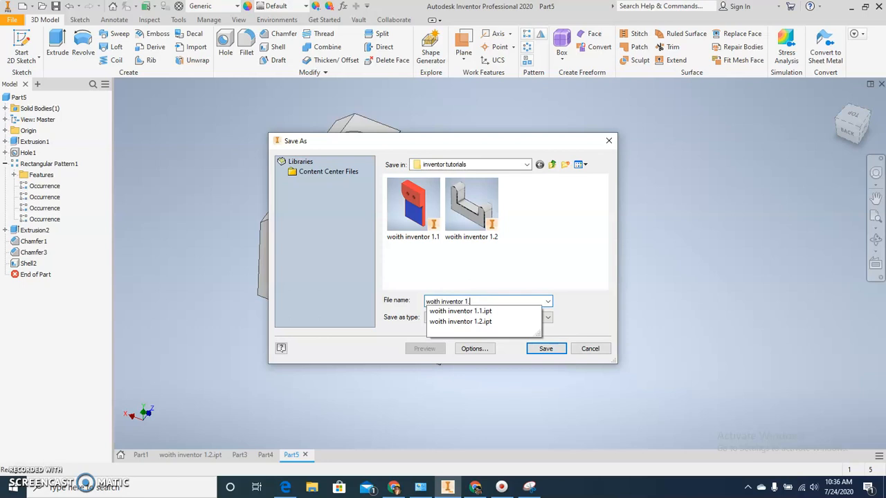
text(3)
key(Return)
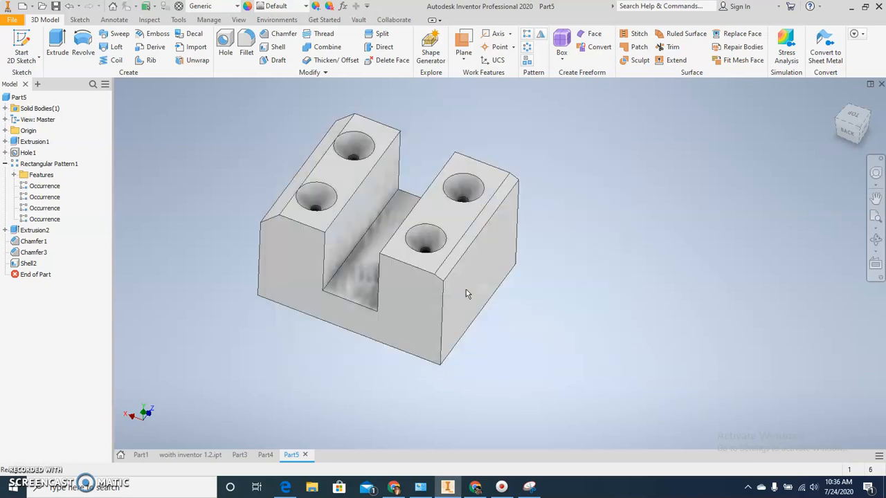